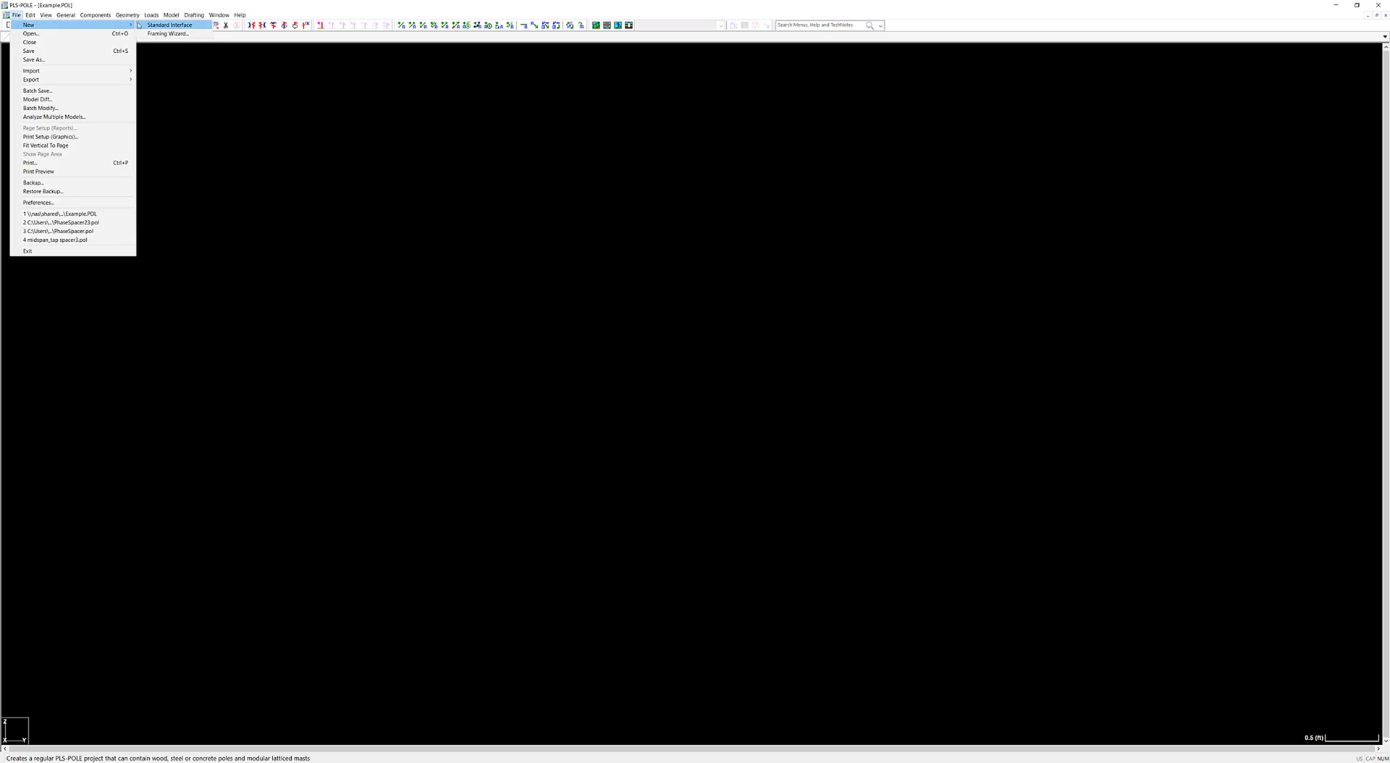
Step: Review the library file preferences and browse the steel pole libraries available from PLS
{"action": "left_click", "coordinate": [60, 203]}
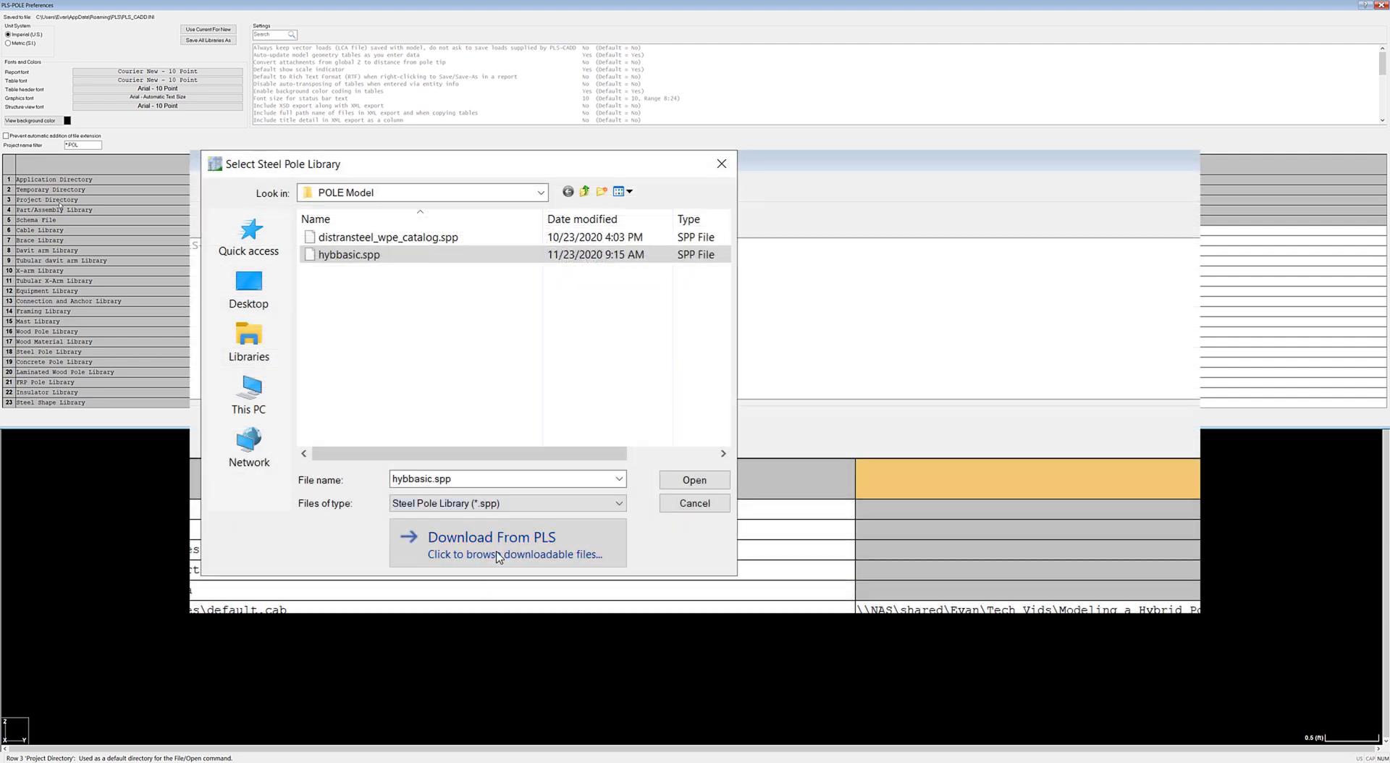
{"action": "left_click", "coordinate": [497, 555]}
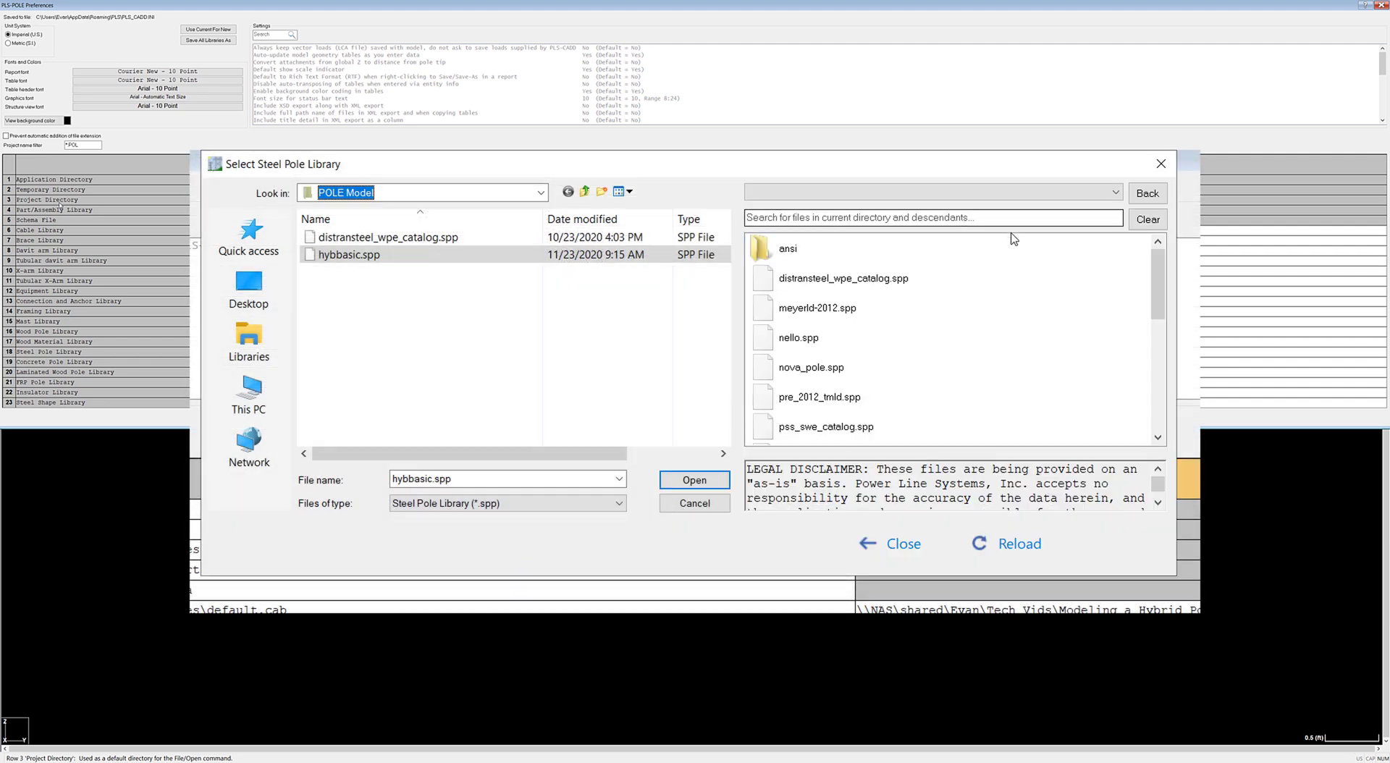
{"action": "left_click_drag", "start_coordinate": [1158, 281], "coordinate": [1163, 422]}
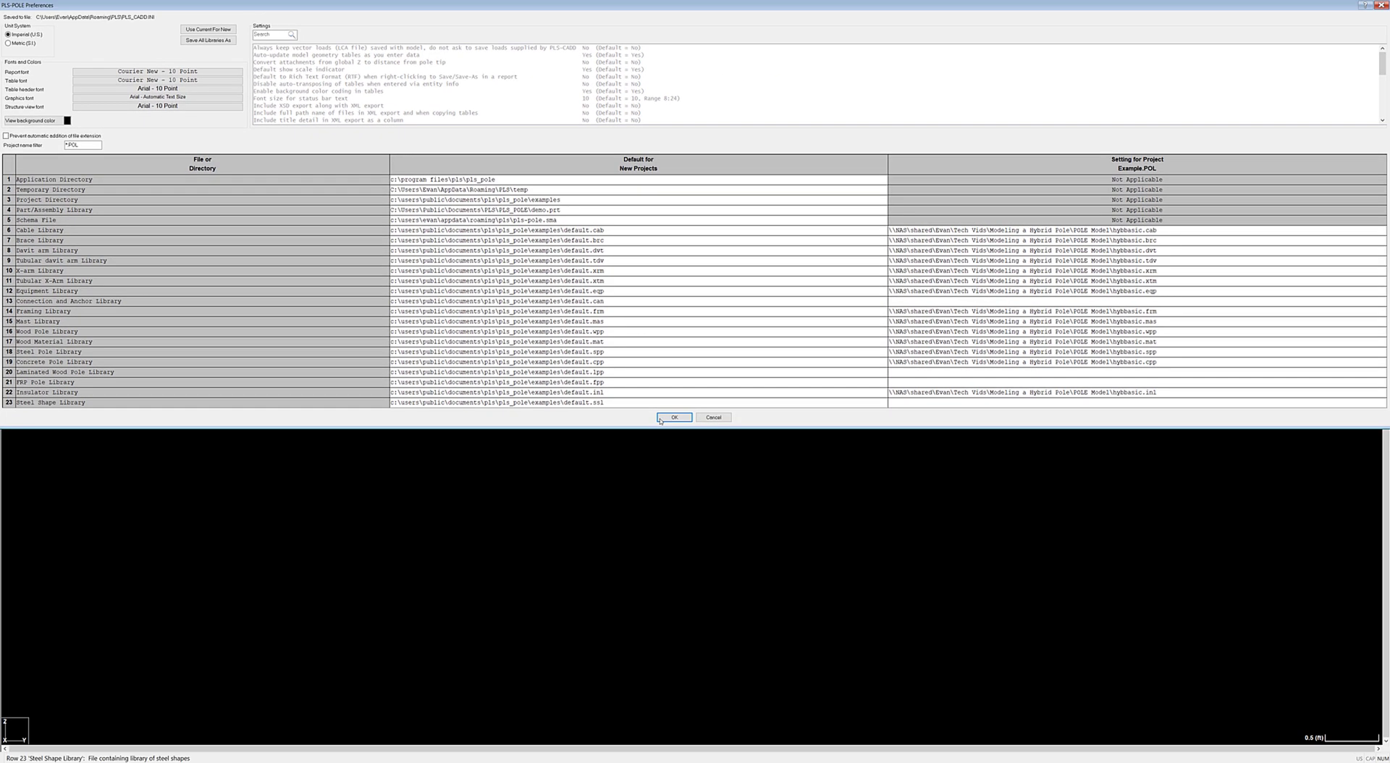
Step: Close Preferences and return to the empty Example.POL model view
{"action": "left_click", "coordinate": [679, 419]}
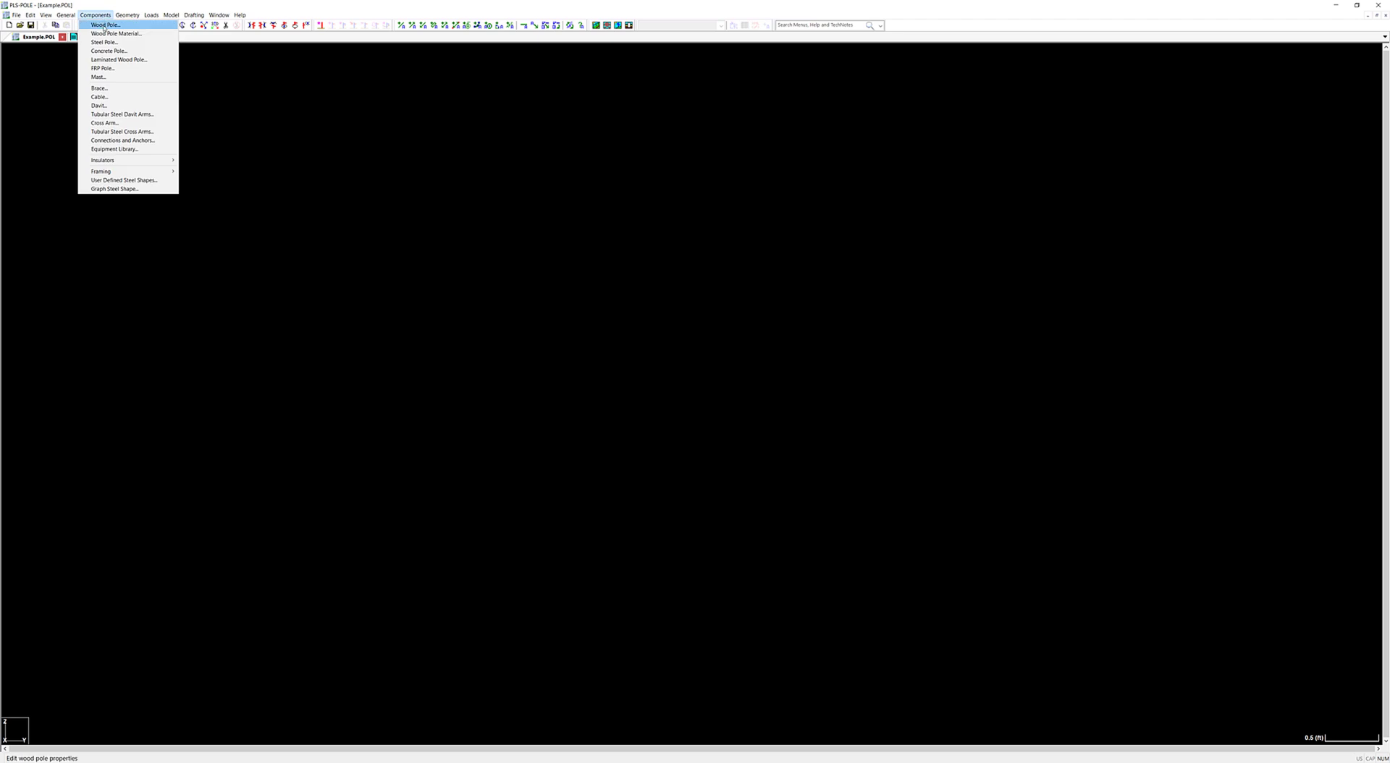
Step: Open the Concrete Pole Properties table listing STUB-70 (70 ft, 30 ft embedded) and save it
{"action": "left_click", "coordinate": [107, 50]}
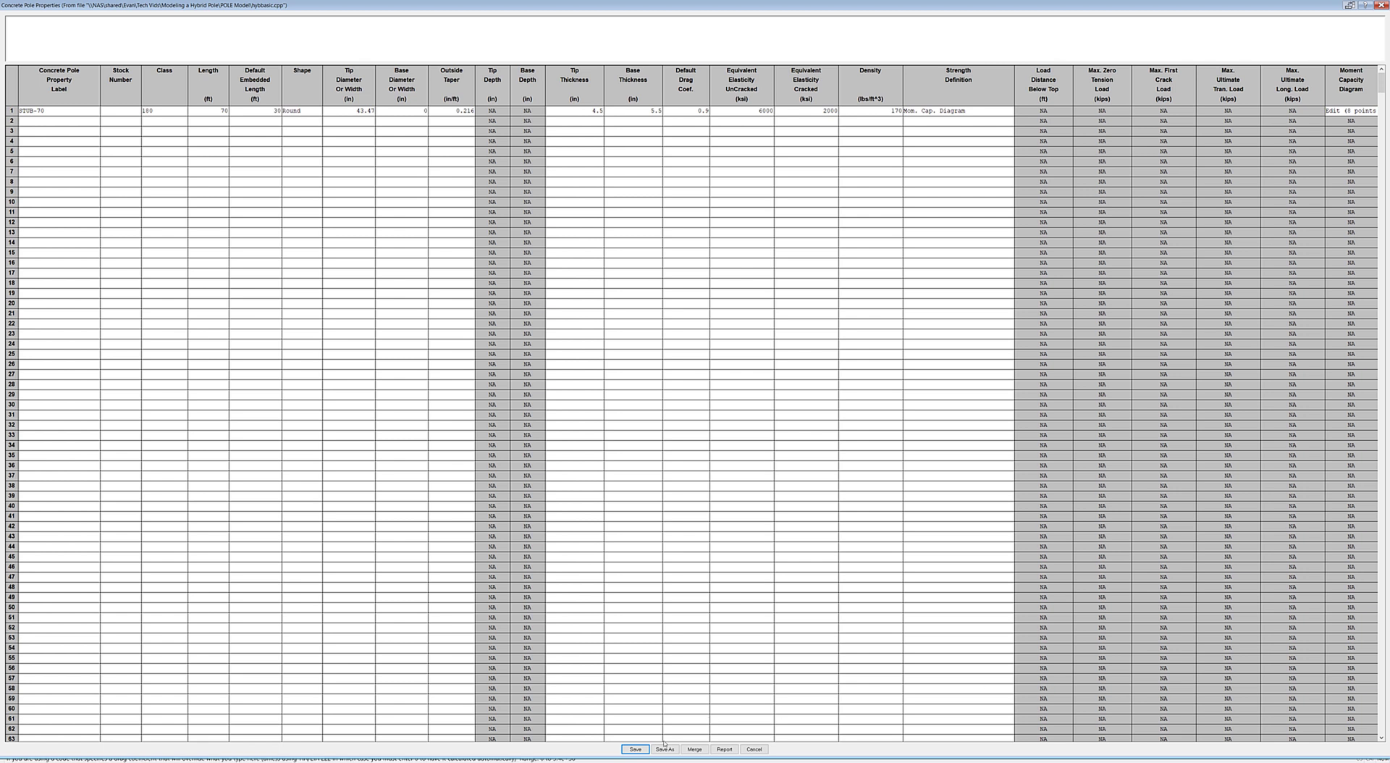
{"action": "left_click", "coordinate": [635, 749]}
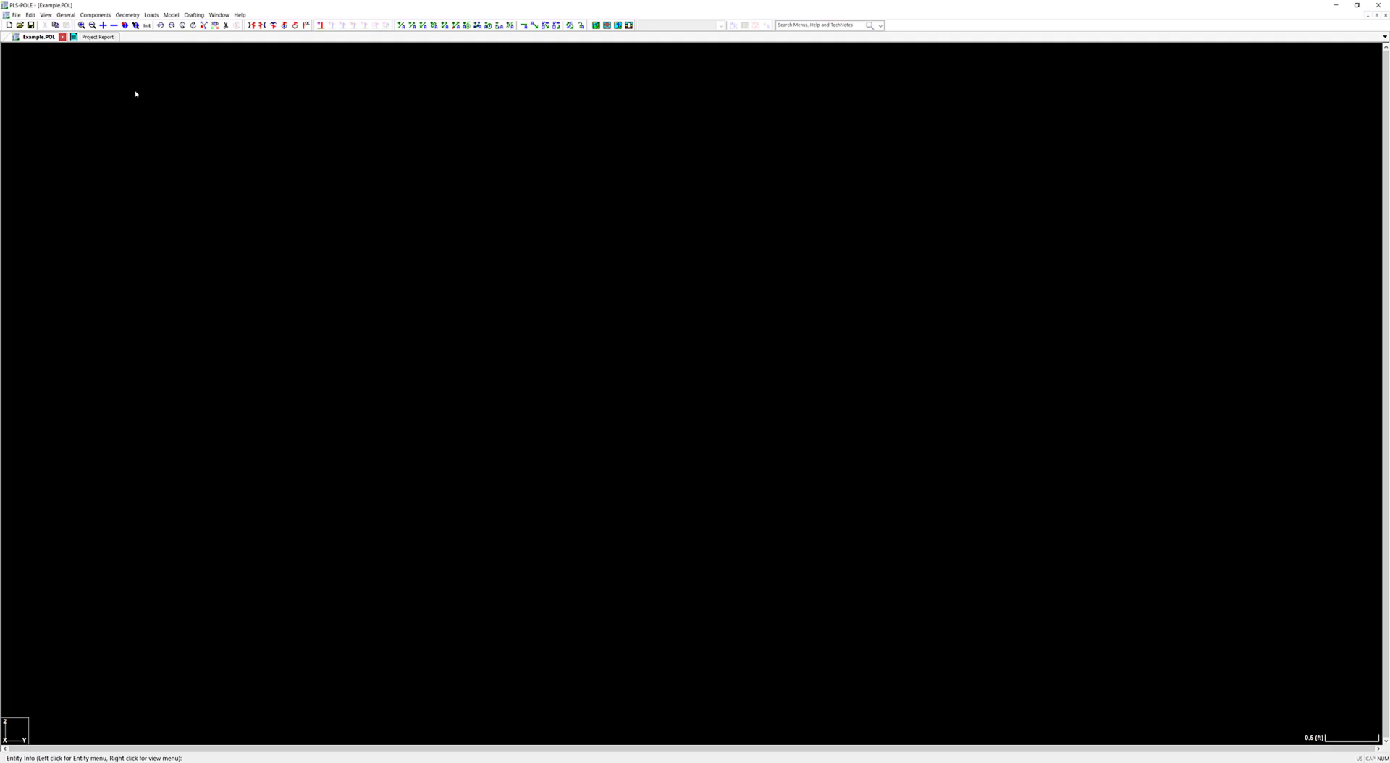
Step: Bring up the Steel Pole properties table listing HYBRID EX1 at 110 ft
{"action": "left_click", "coordinate": [106, 17]}
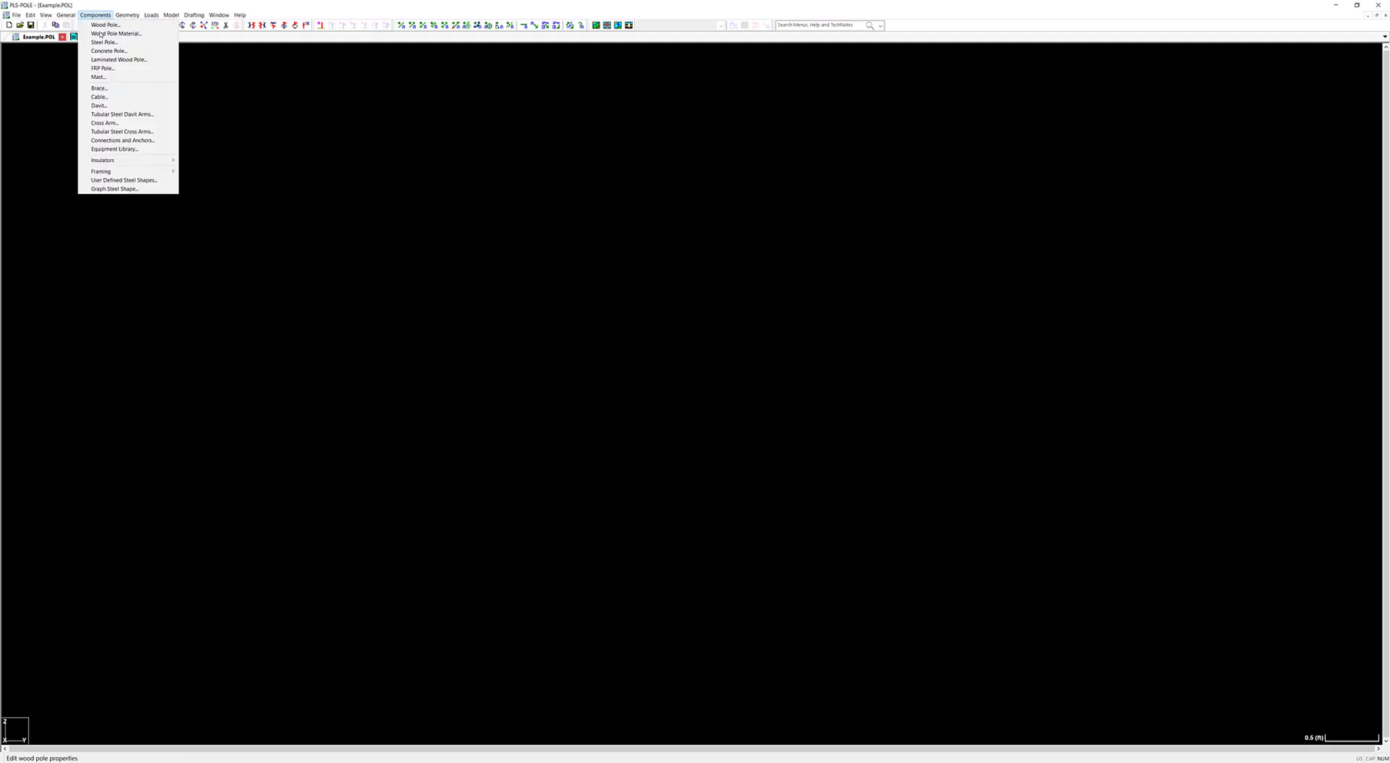
{"action": "left_click", "coordinate": [104, 42]}
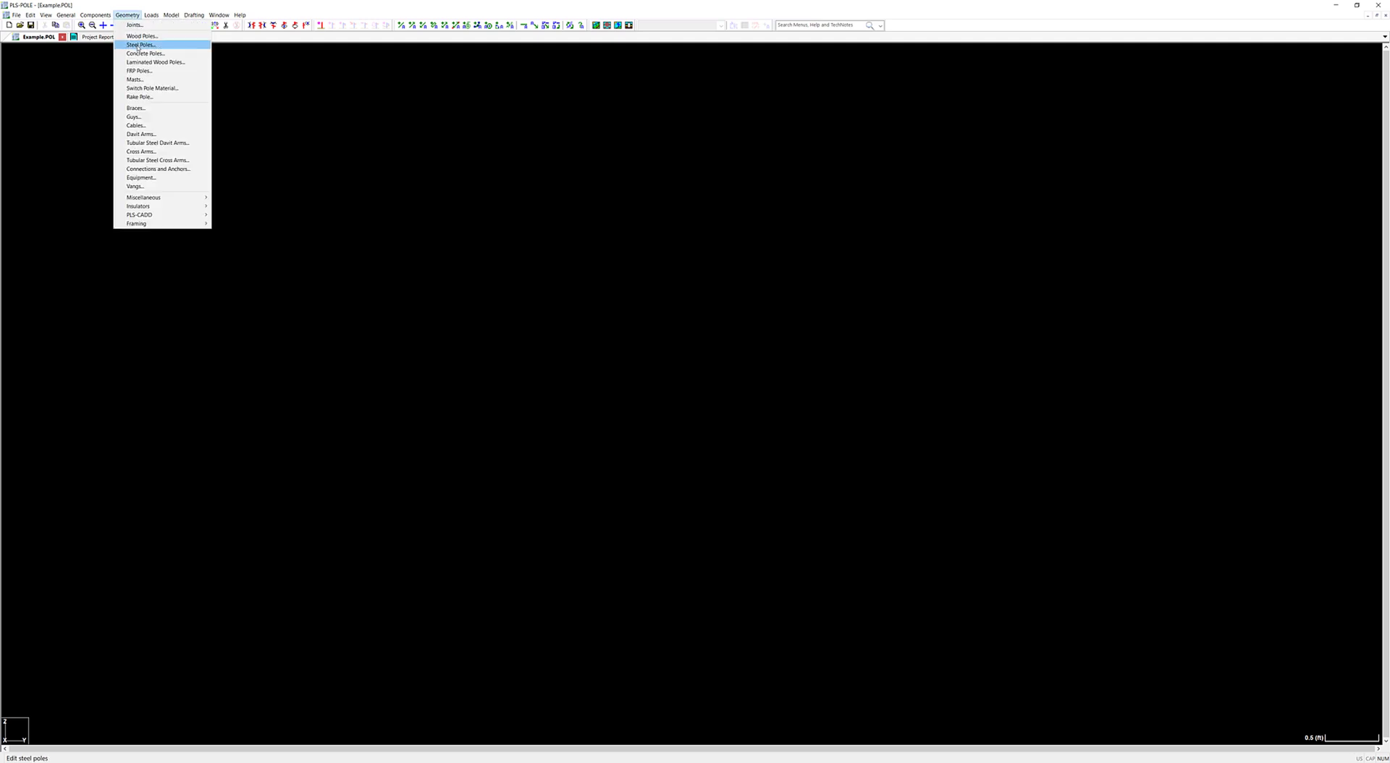
Step: Place concrete pole CP in the model using the STUB-70 property set
{"action": "left_click", "coordinate": [139, 54]}
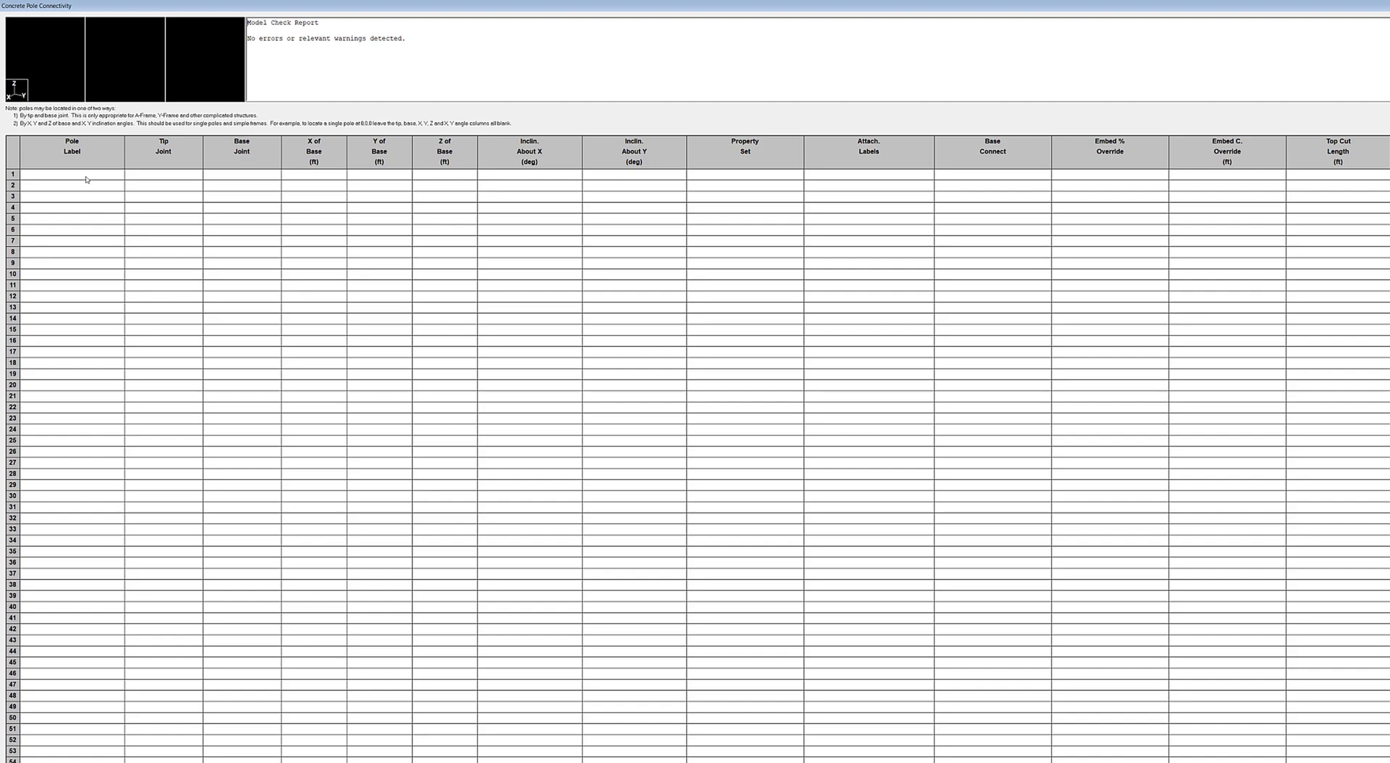
{"action": "left_click", "coordinate": [215, 443]}
{"action": "type", "text": "c"}
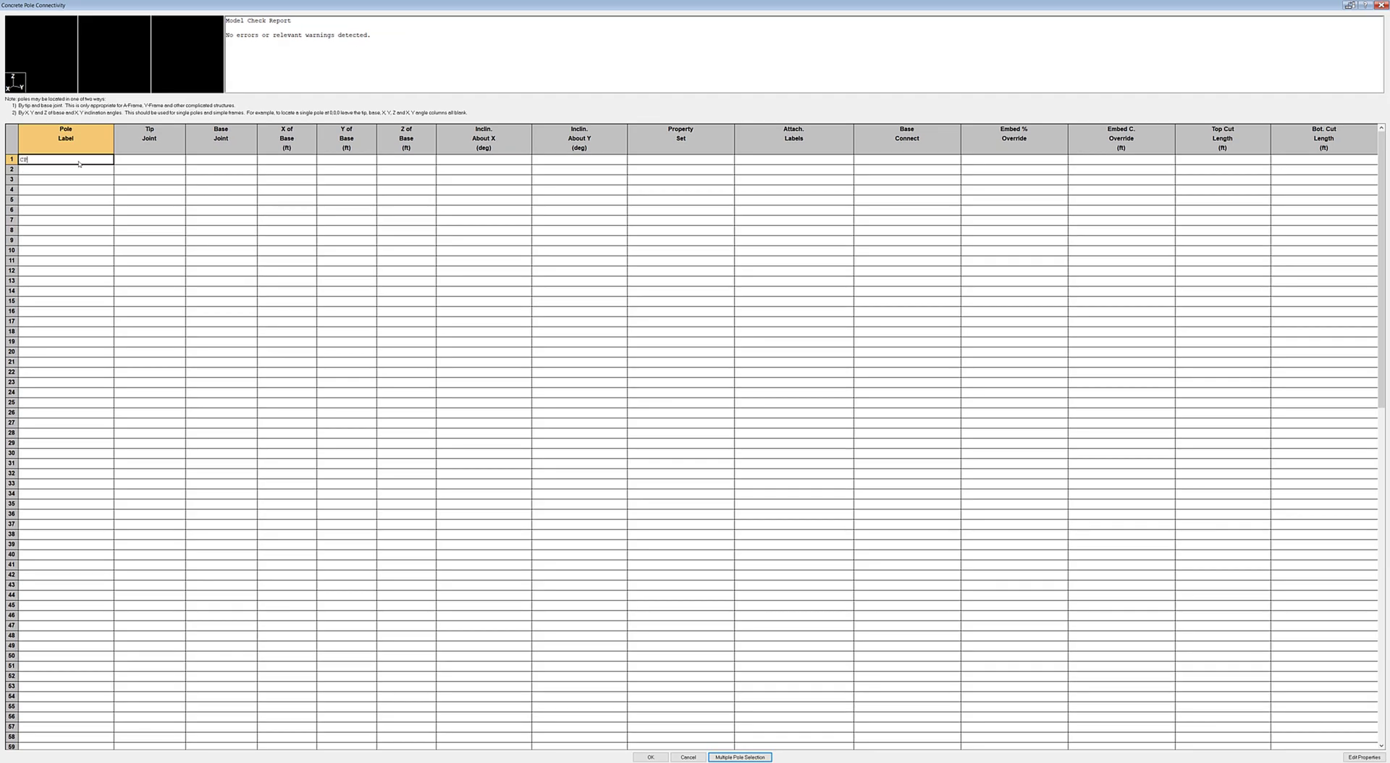
{"action": "key", "text": "Tab"}
{"action": "key", "text": "Tab"}
{"action": "key", "text": "Tab"}
{"action": "key", "text": "Tab"}
{"action": "key", "text": "Tab"}
{"action": "key", "text": "Tab"}
{"action": "key", "text": "Tab"}
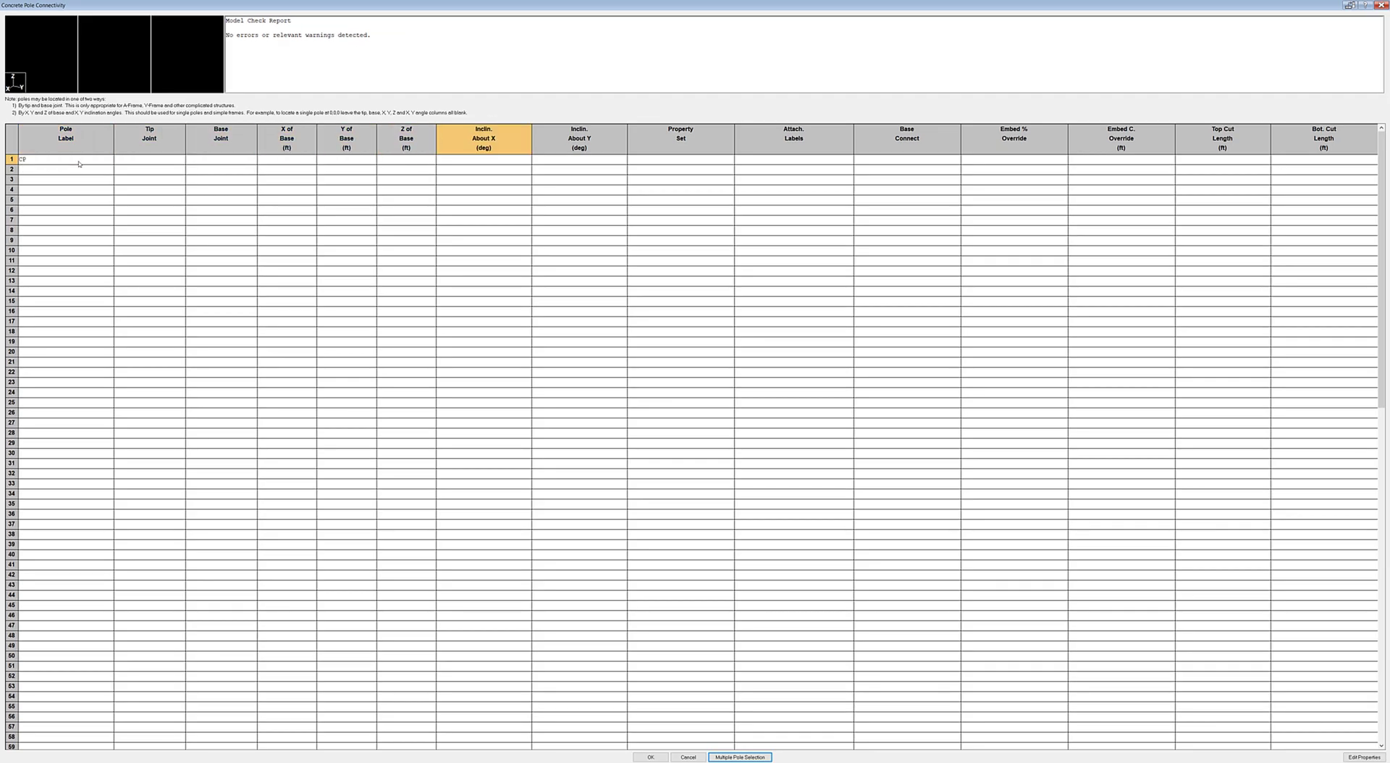
{"action": "key", "text": "Tab"}
{"action": "key", "text": "Tab"}
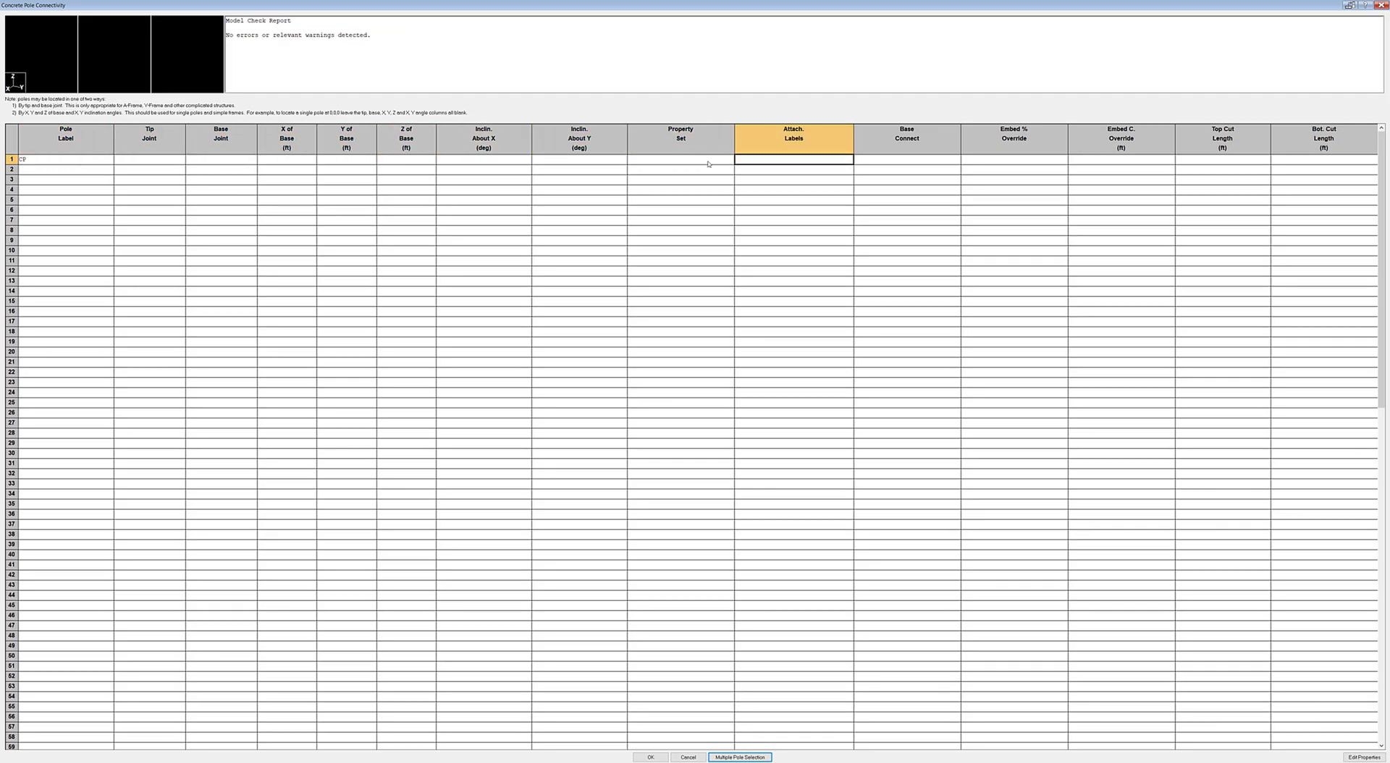
{"action": "left_click", "coordinate": [709, 161]}
{"action": "left_click", "coordinate": [700, 176]}
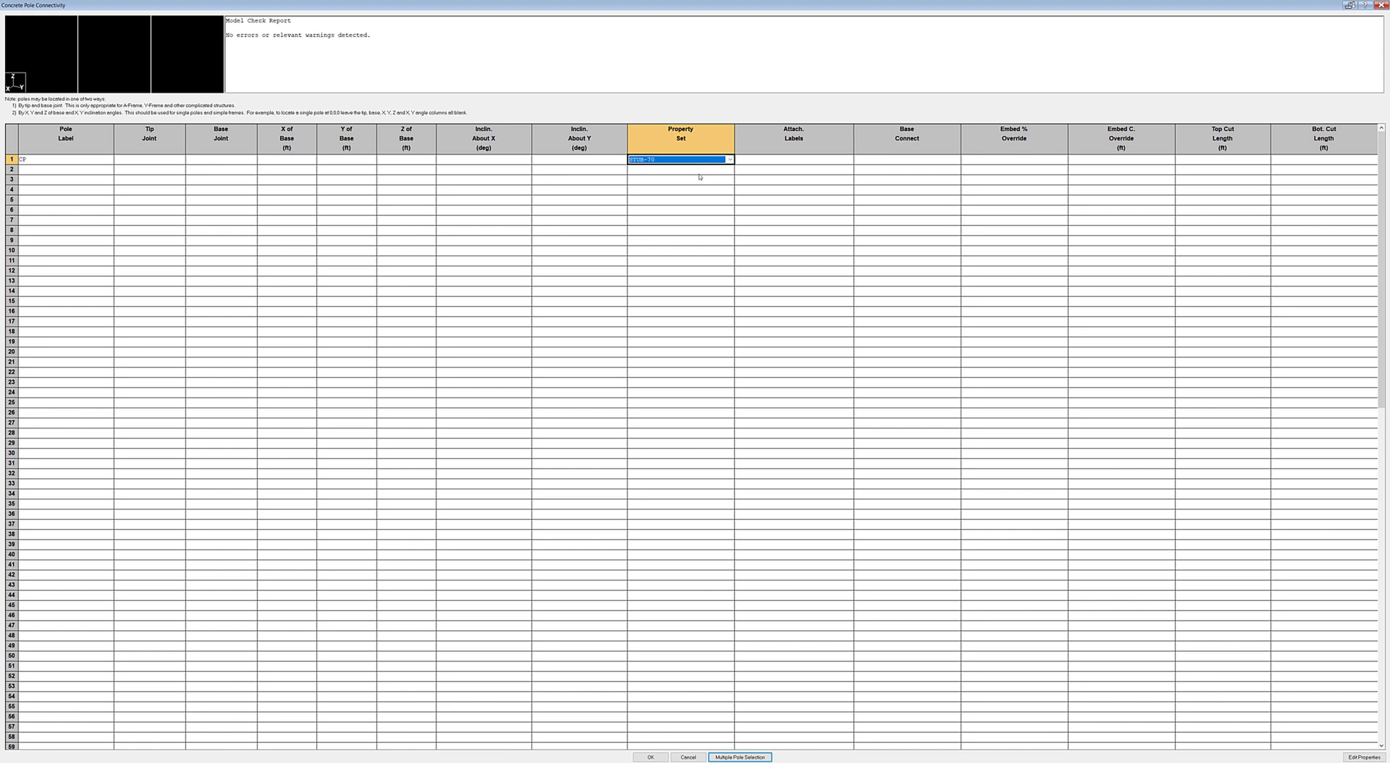
{"action": "key", "text": "Return"}
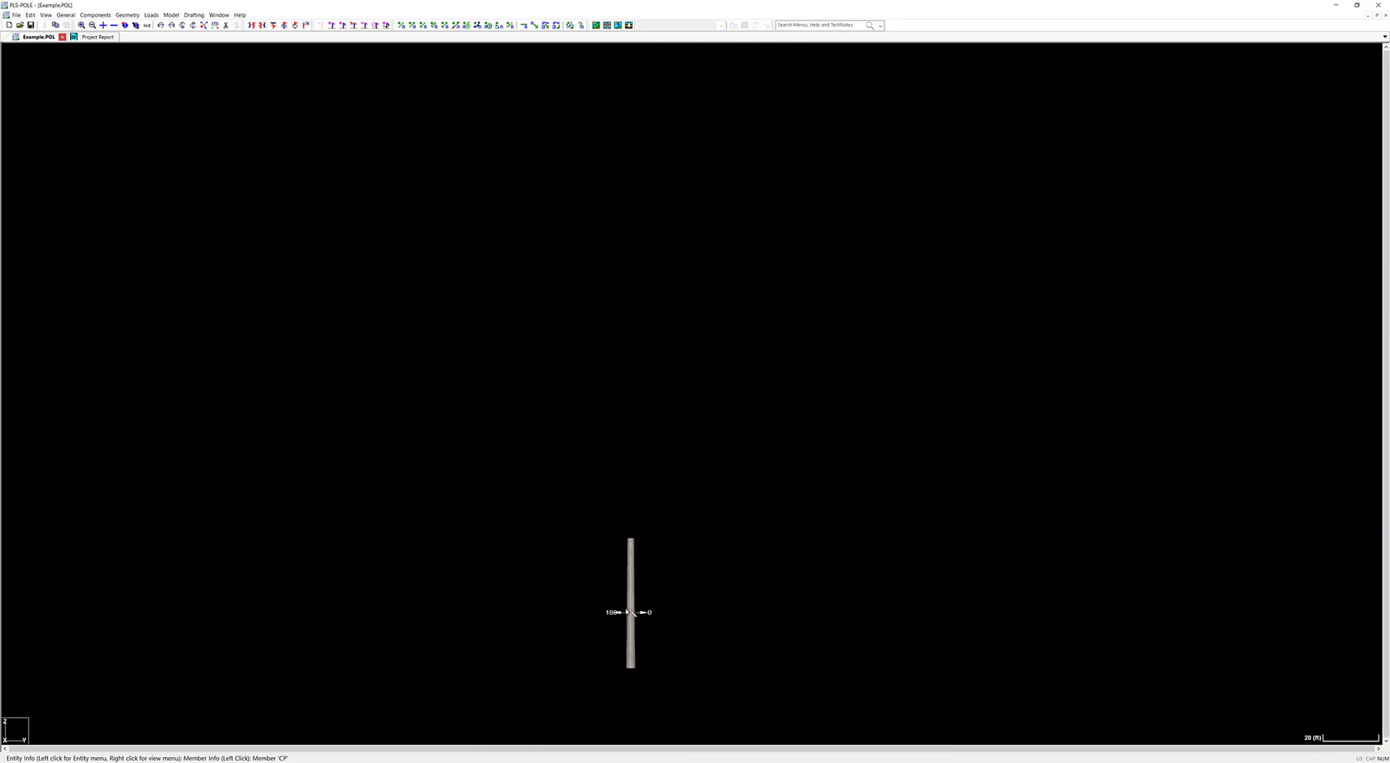
Step: Add joint AP at X 0, Y 0, Z 150 ft in the Joints table
{"action": "left_click", "coordinate": [634, 503]}
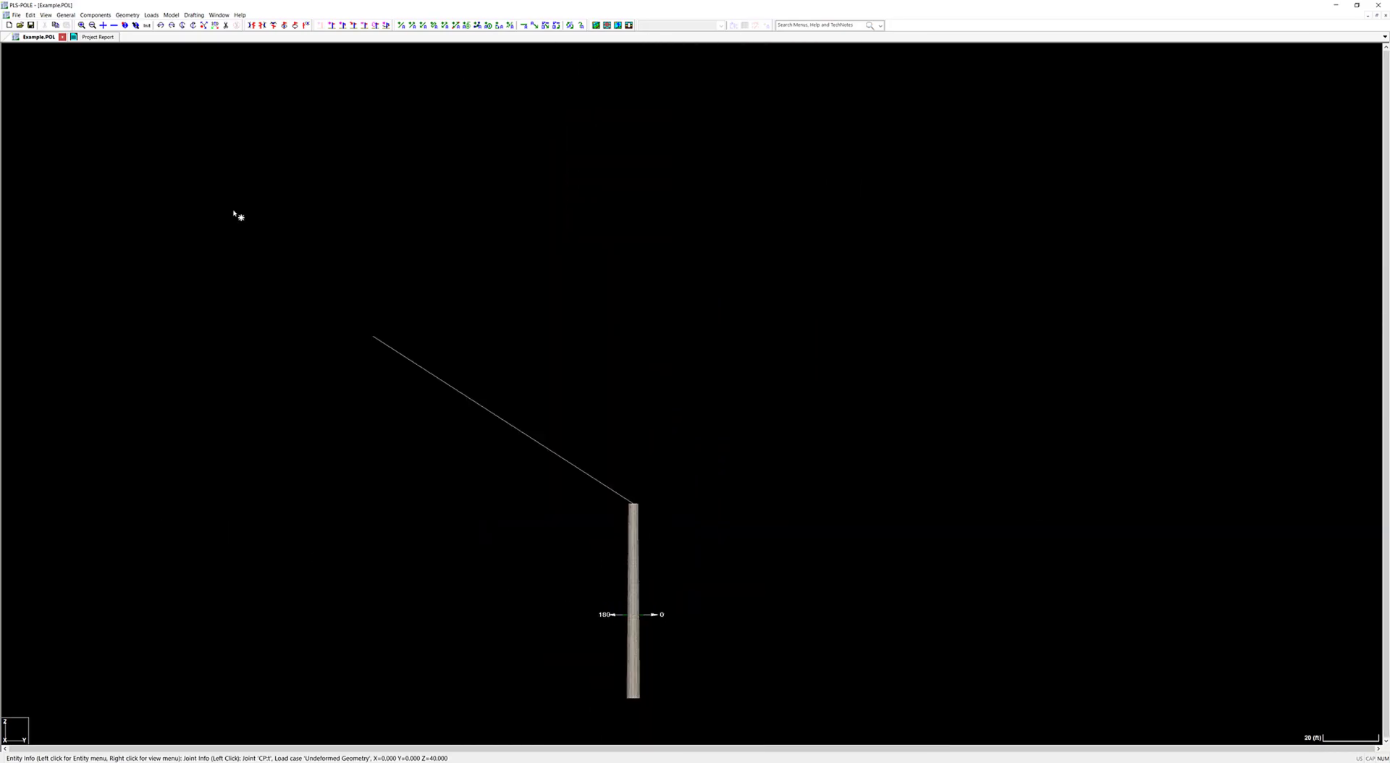
{"action": "left_click", "coordinate": [127, 15]}
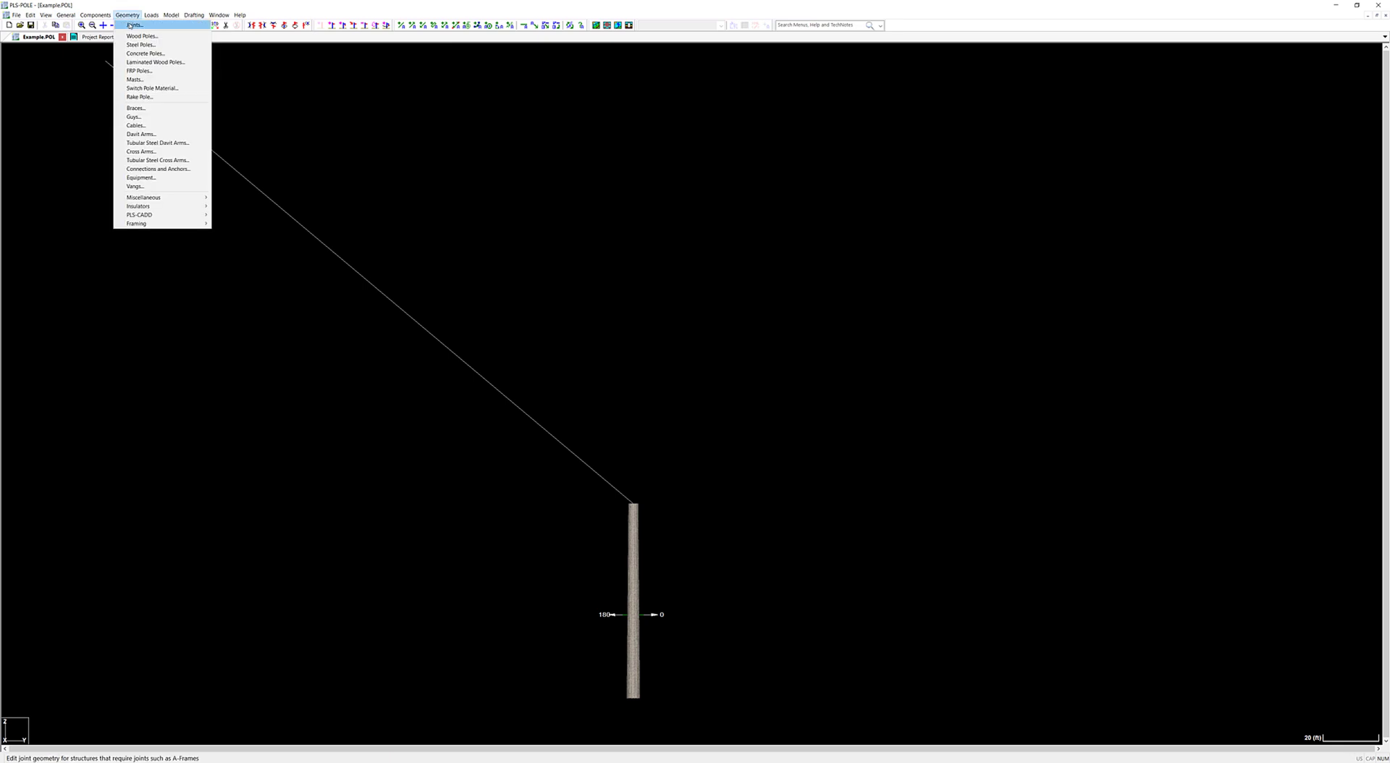
{"action": "left_click", "coordinate": [123, 27]}
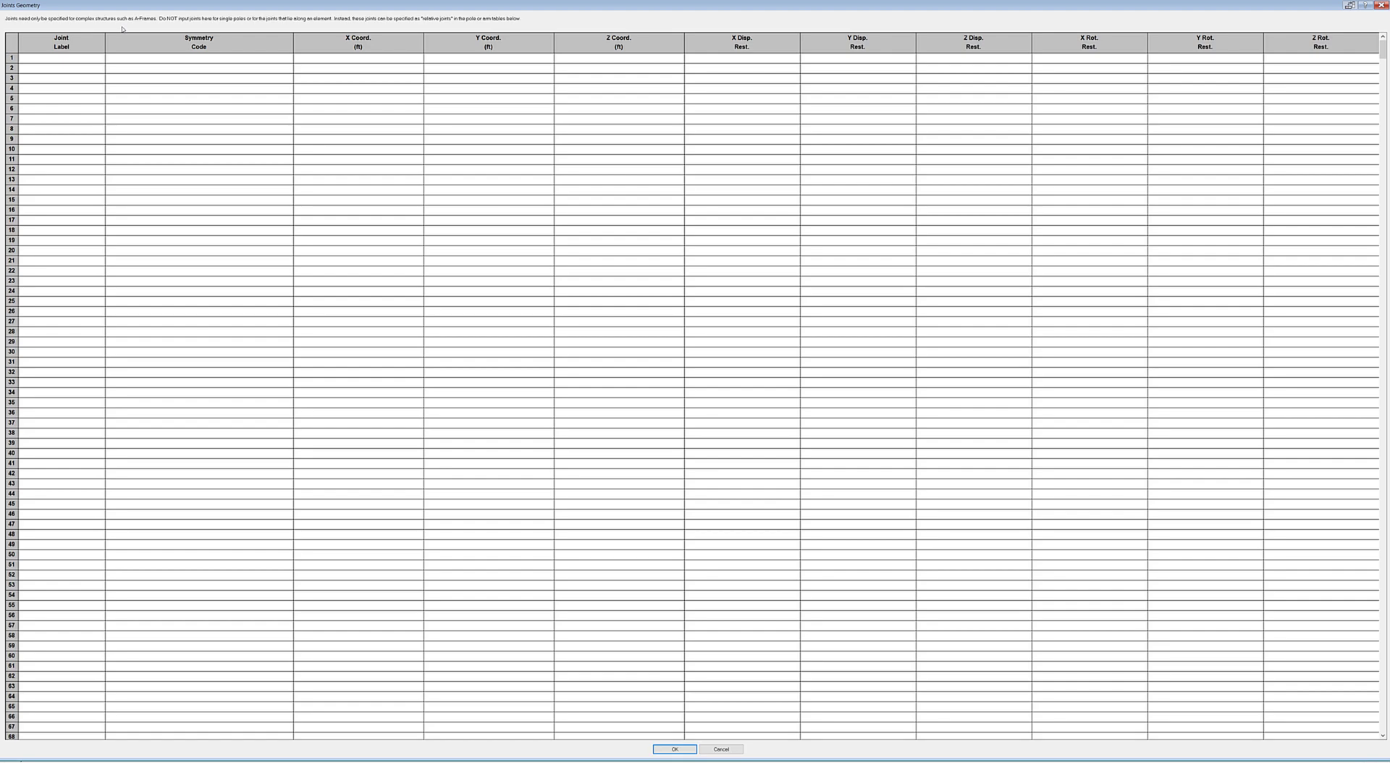
{"action": "left_click", "coordinate": [62, 60]}
{"action": "left_click", "coordinate": [63, 61]}
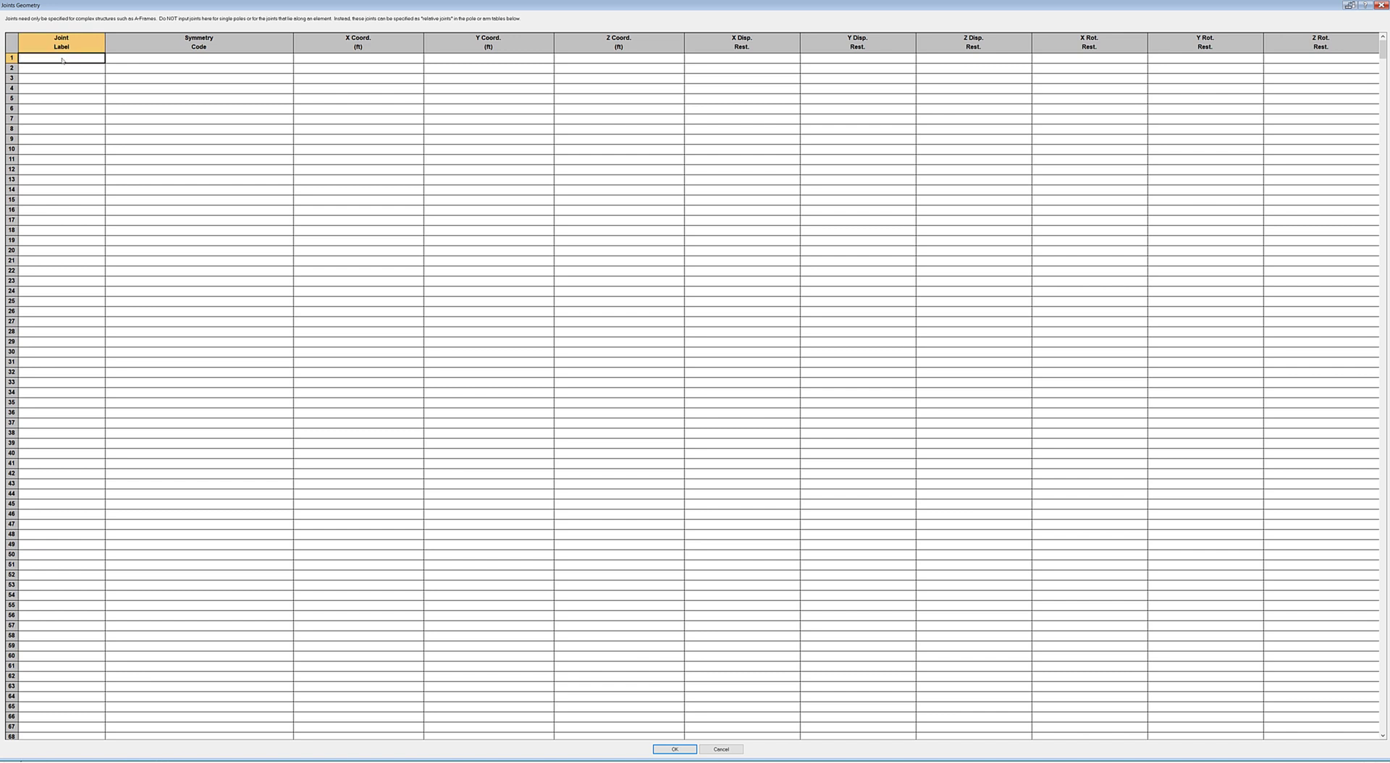
{"action": "key", "text": "Tab"}
{"action": "key", "text": "Tab"}
{"action": "key", "text": "Tab"}
{"action": "key", "text": "Tab"}
{"action": "key", "text": "Tab"}
{"action": "key", "text": "Tab"}
{"action": "key", "text": "Tab"}
{"action": "key", "text": "Tab"}
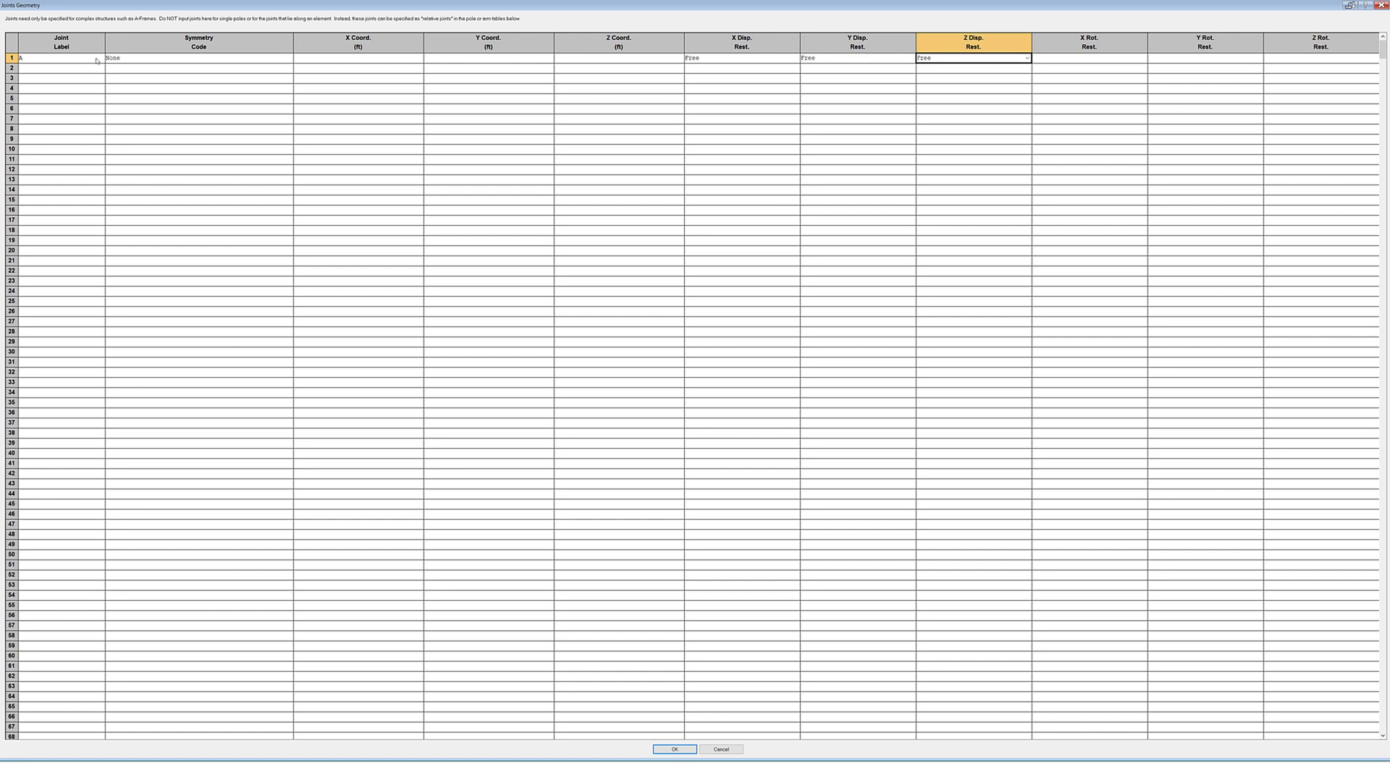
{"action": "key", "text": "Tab"}
{"action": "key", "text": "Tab"}
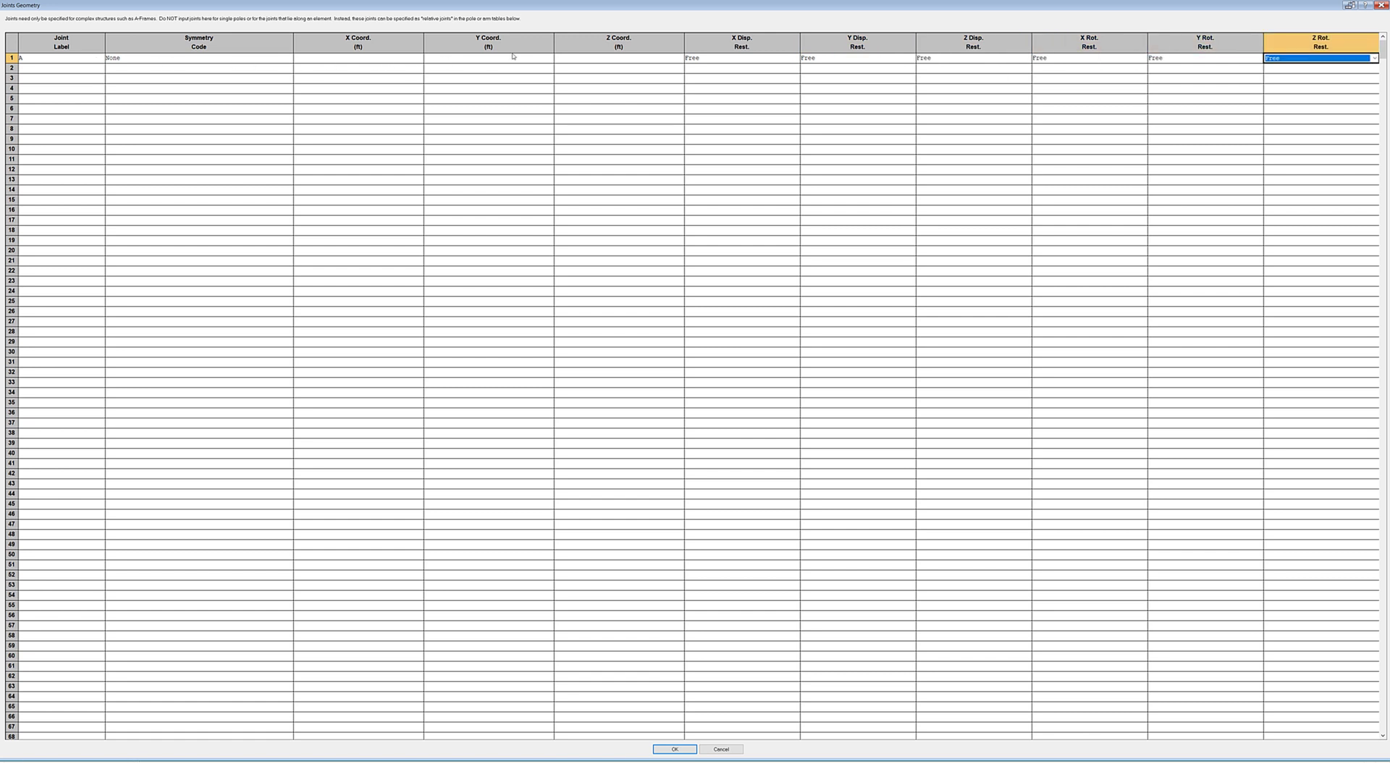
{"action": "left_click", "coordinate": [560, 57]}
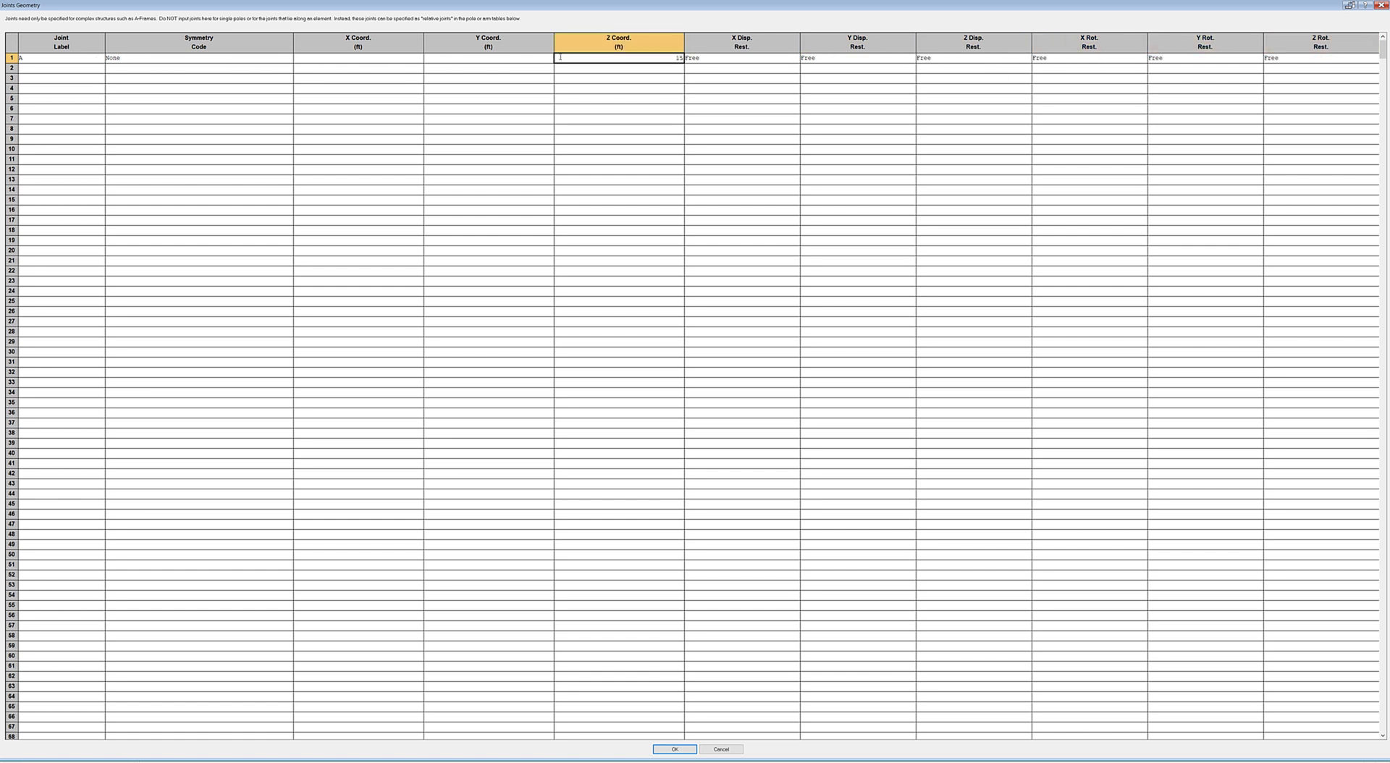
{"action": "type", "text": "150"}
{"action": "left_click", "coordinate": [583, 316]}
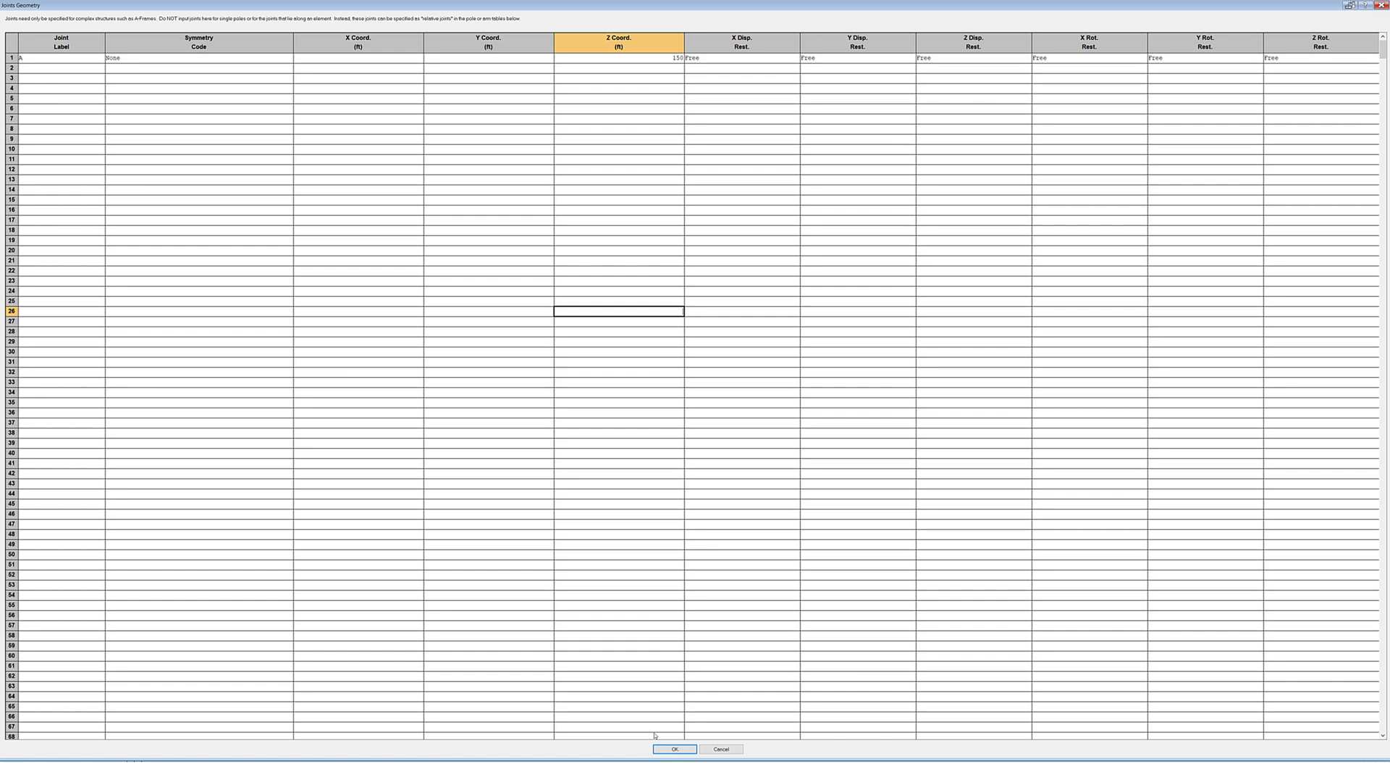
{"action": "left_click", "coordinate": [672, 749]}
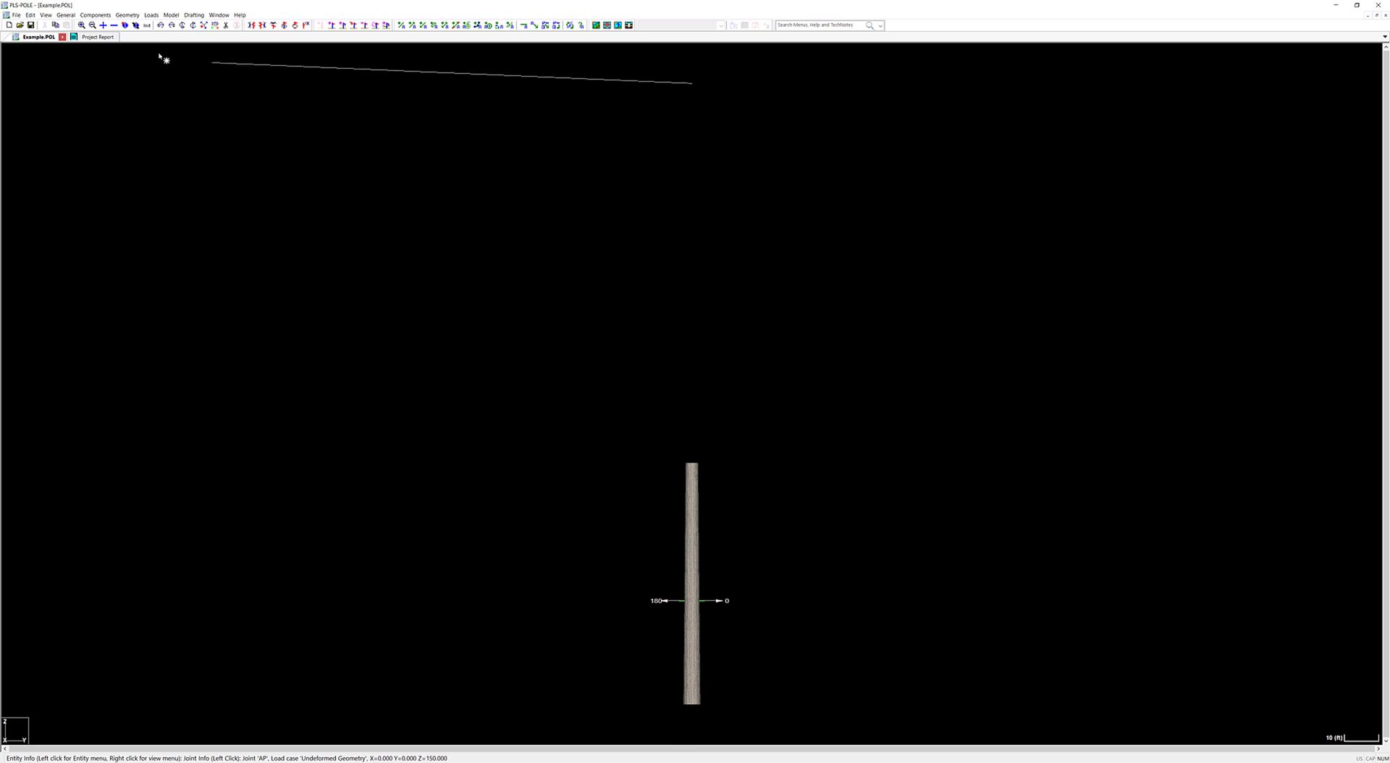
Step: Start steel pole SP in the Steel Poles table with tip joint AP
{"action": "left_click", "coordinate": [148, 25]}
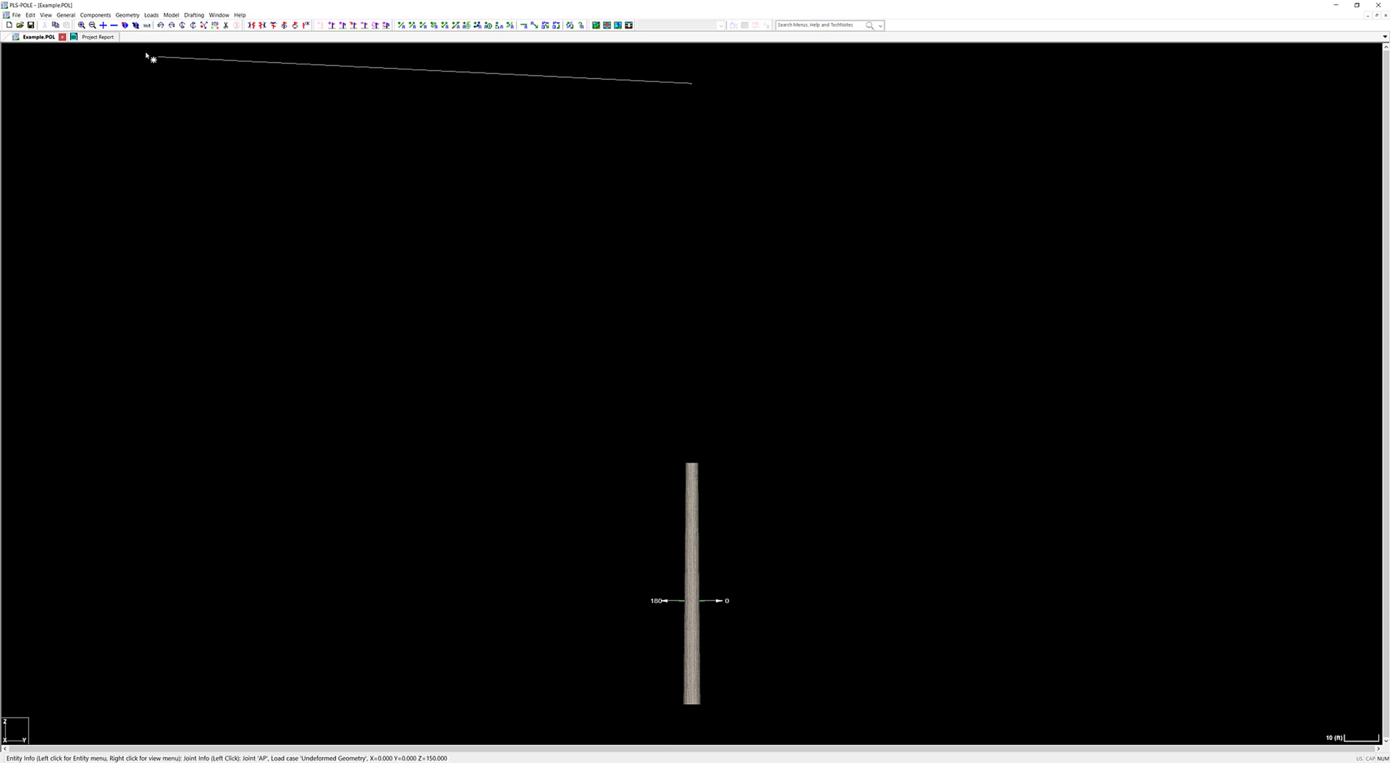
{"action": "left_click", "coordinate": [128, 15]}
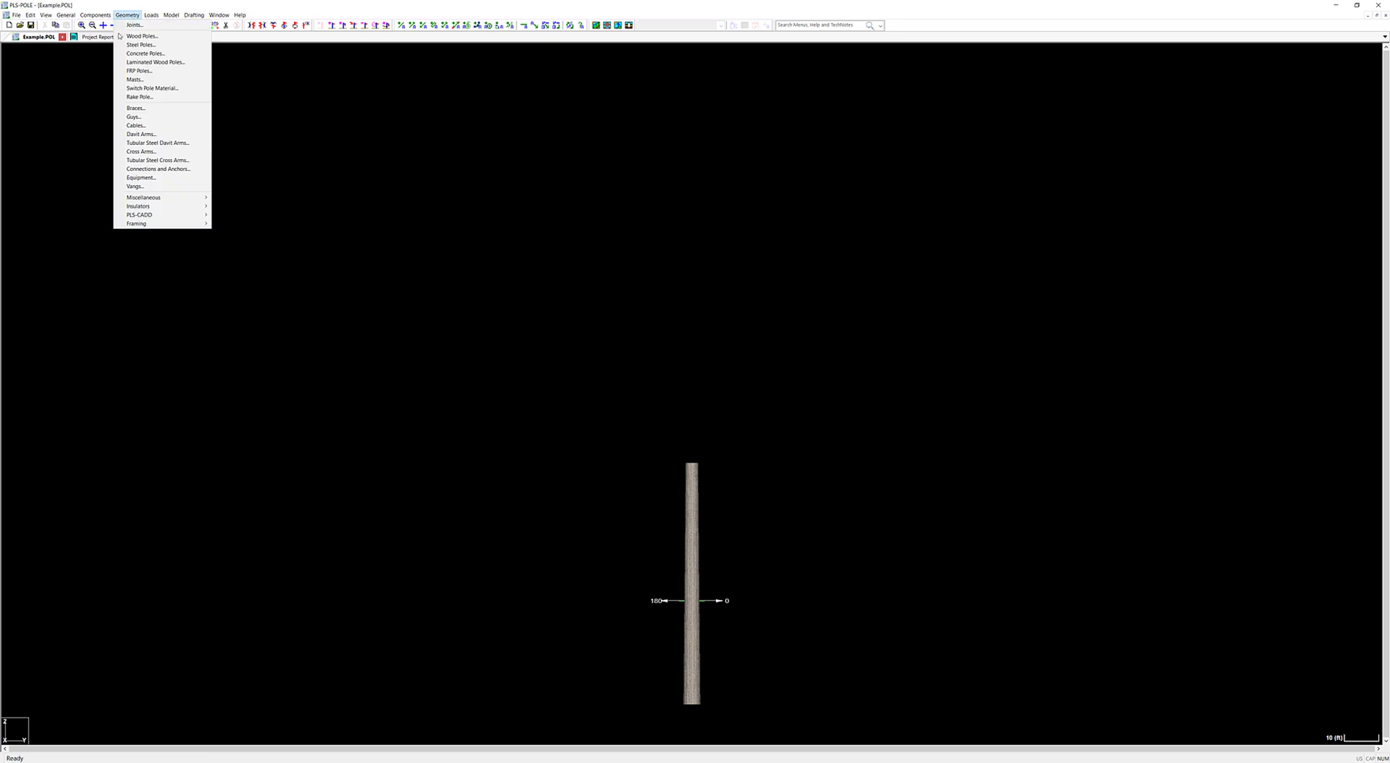
{"action": "left_click", "coordinate": [117, 44]}
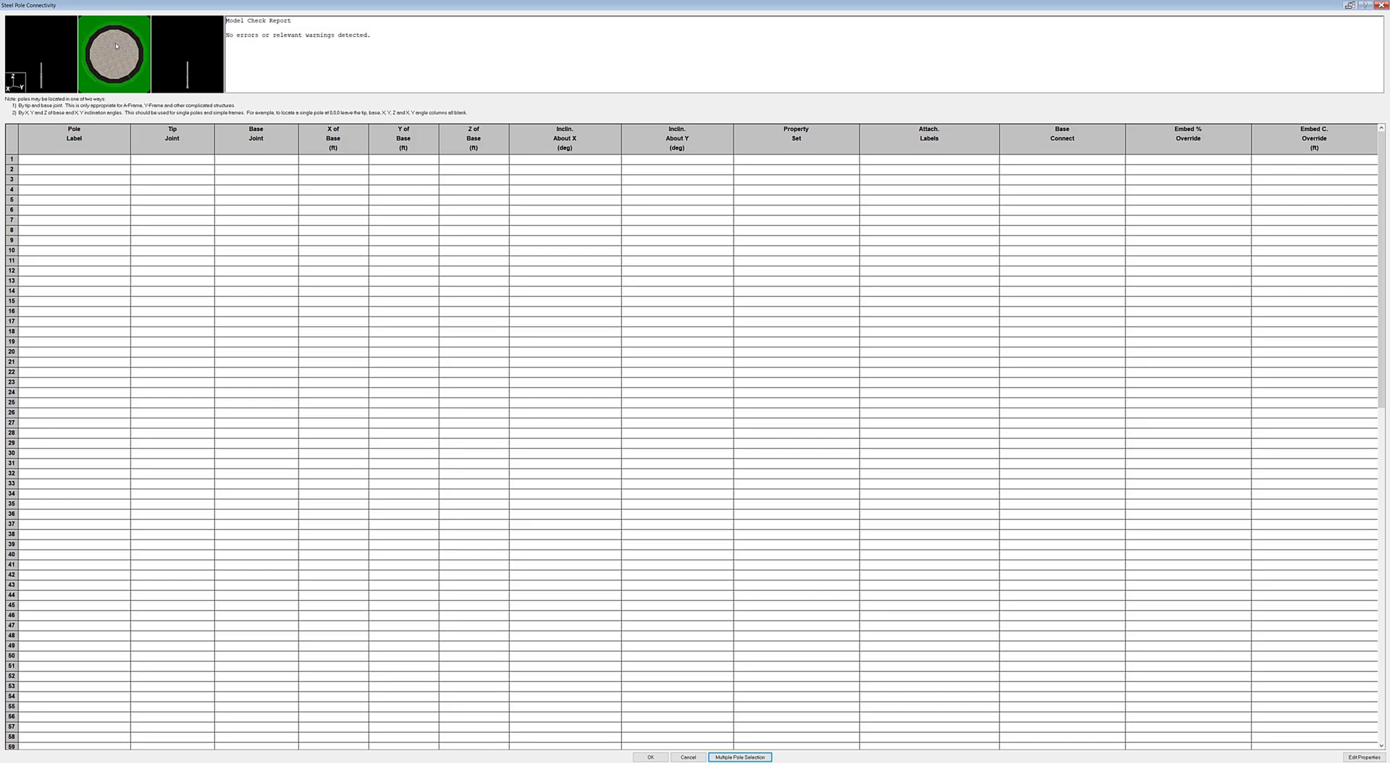
{"action": "left_click", "coordinate": [90, 160]}
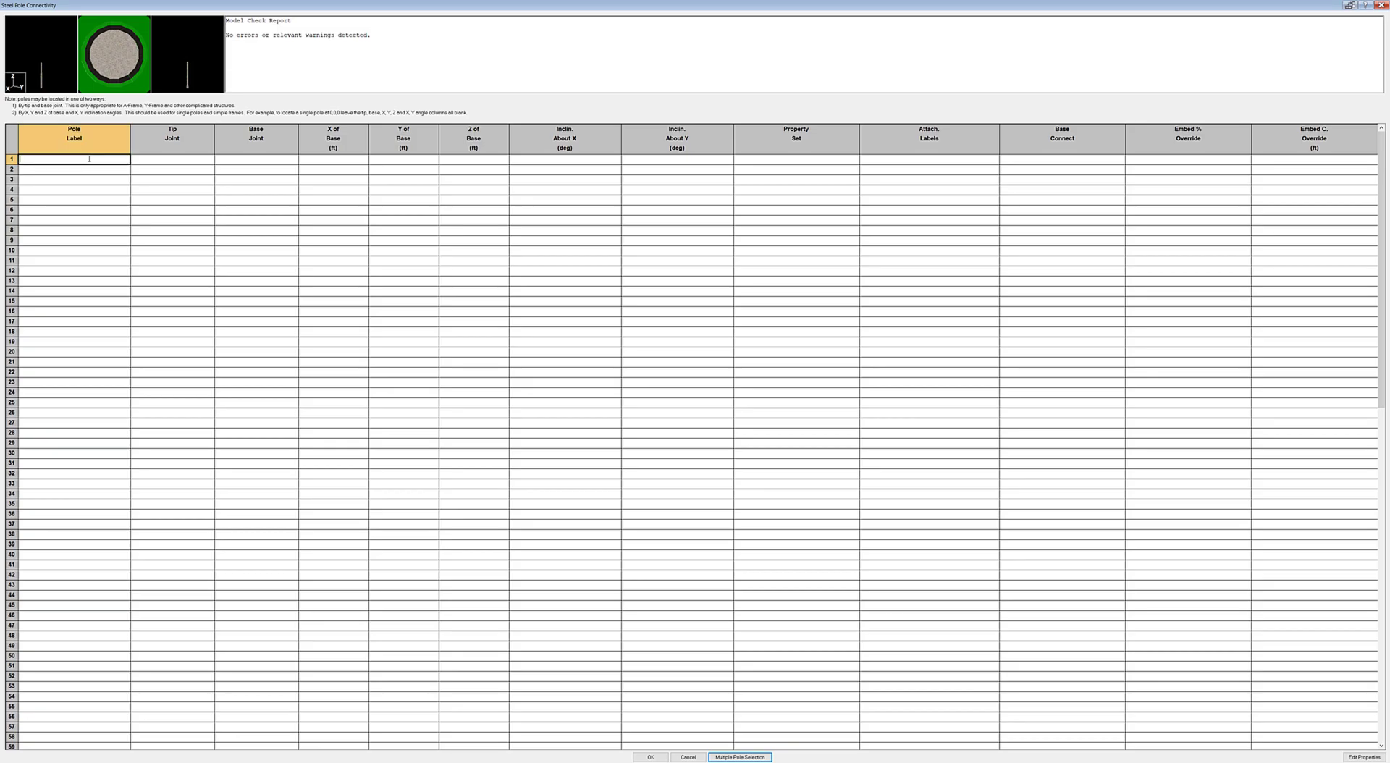
{"action": "key", "text": "Tab"}
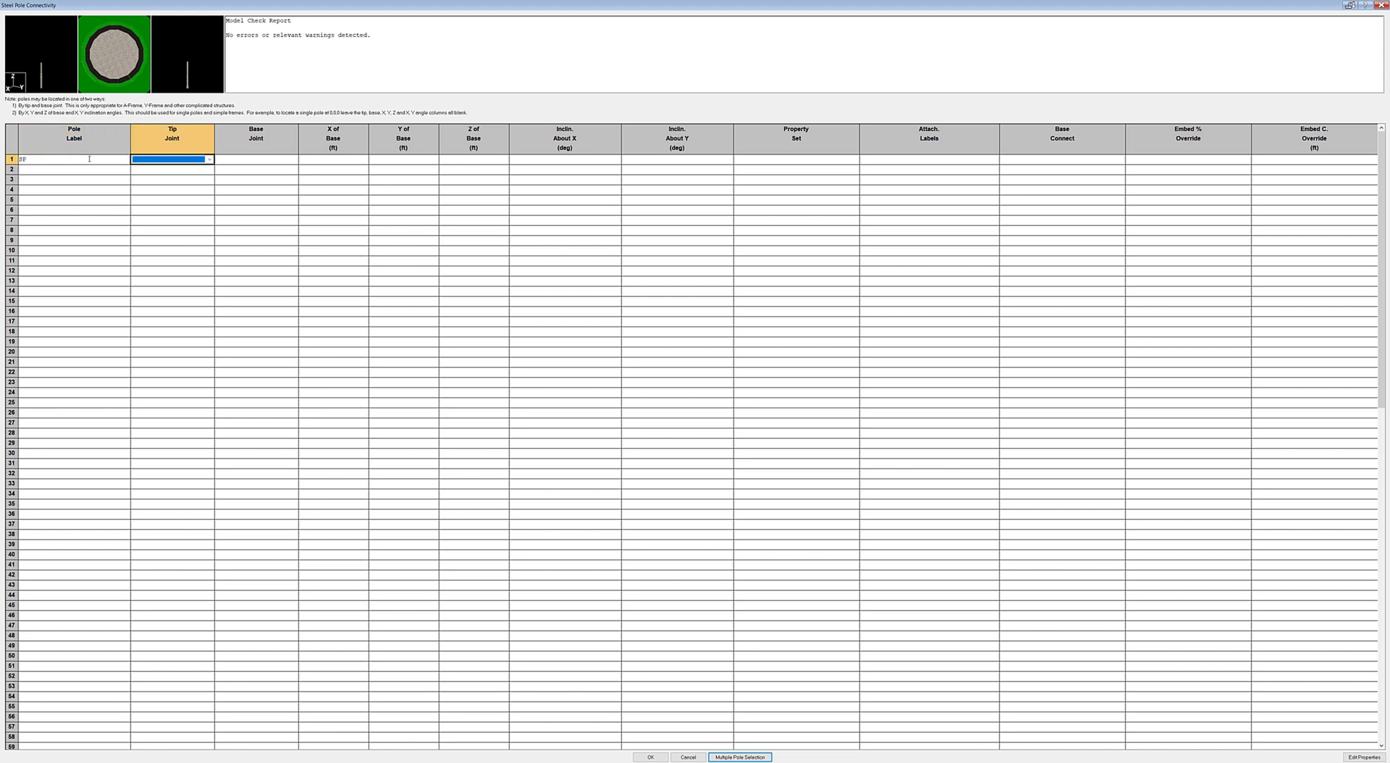
{"action": "left_click", "coordinate": [206, 164]}
{"action": "left_click", "coordinate": [197, 177]}
Step: Set pole SP's base to joint CPit and assign property set HYBRID EX1
{"action": "left_click", "coordinate": [291, 162]}
{"action": "left_click", "coordinate": [293, 161]}
{"action": "left_click", "coordinate": [265, 189]}
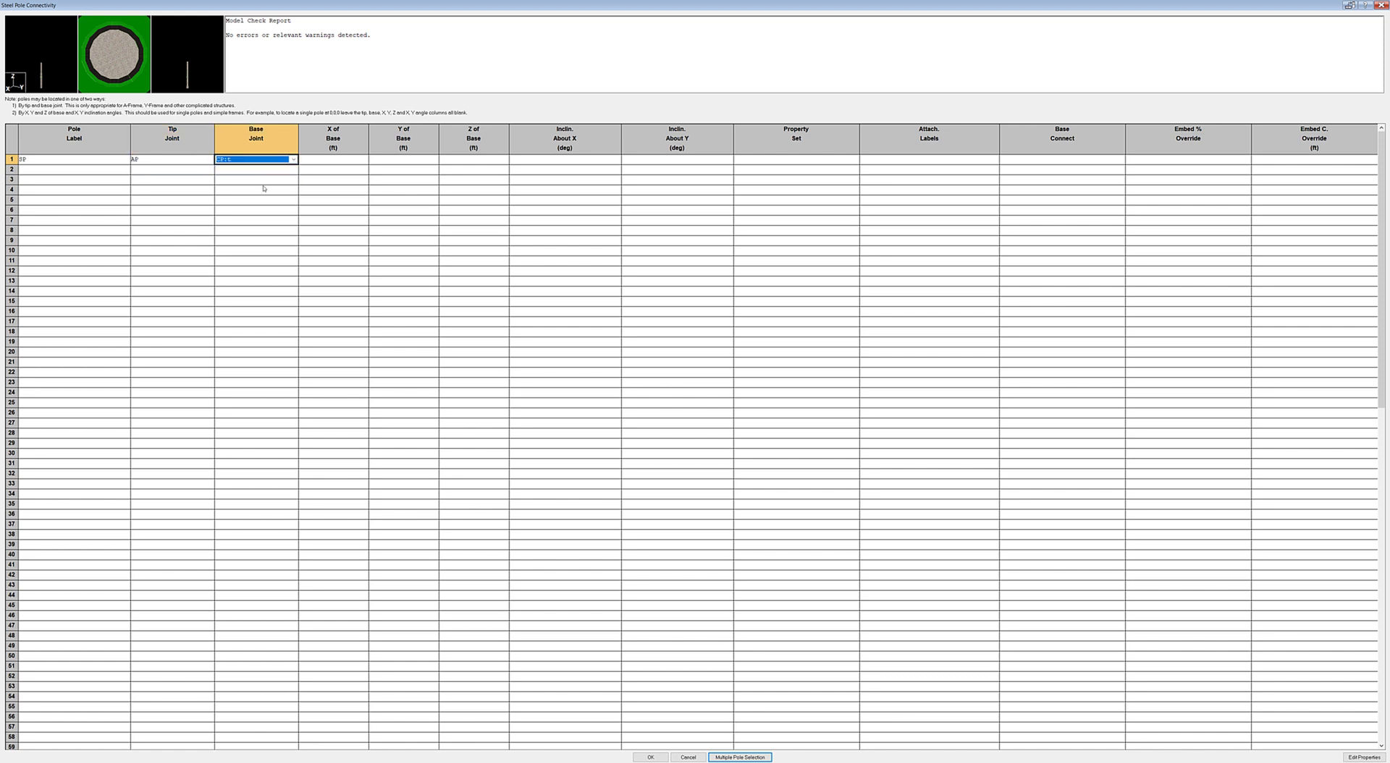
{"action": "key", "text": "Tab"}
{"action": "key", "text": "Tab"}
{"action": "key", "text": "Tab"}
{"action": "key", "text": "Tab"}
{"action": "key", "text": "Tab"}
{"action": "key", "text": "Tab"}
{"action": "left_click", "coordinate": [749, 163]}
{"action": "left_click", "coordinate": [756, 178]}
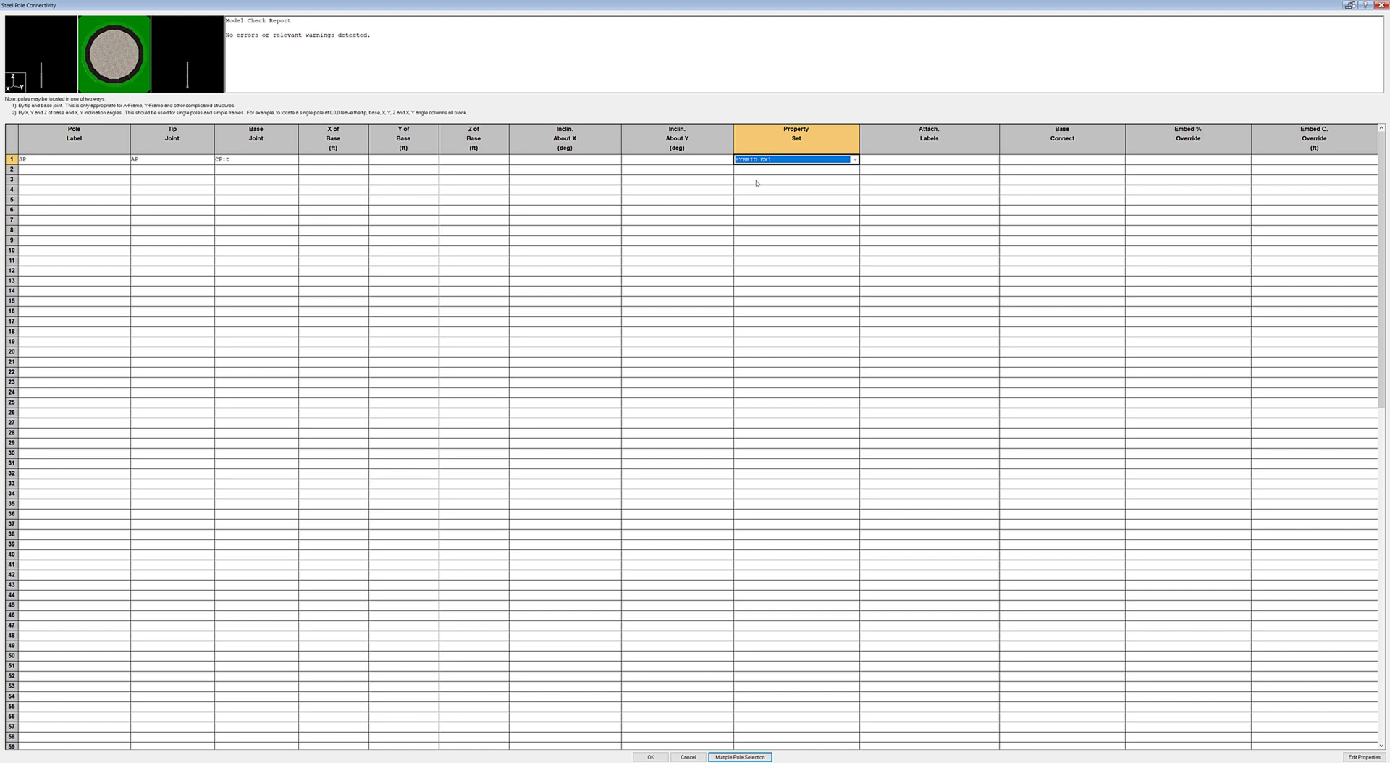
{"action": "left_click", "coordinate": [651, 757]}
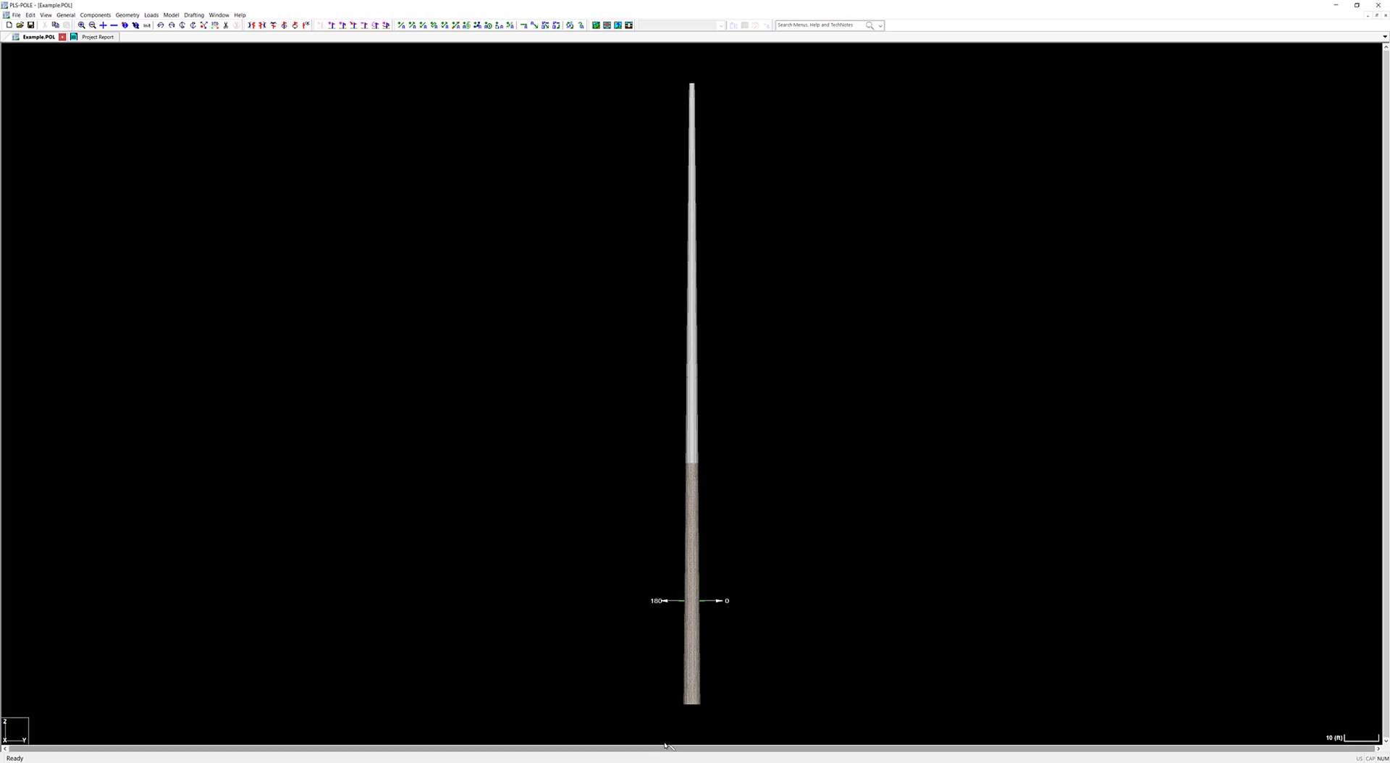
{"action": "scroll", "coordinate": [760, 634], "scroll_direction": "up", "scroll_amount": 5}
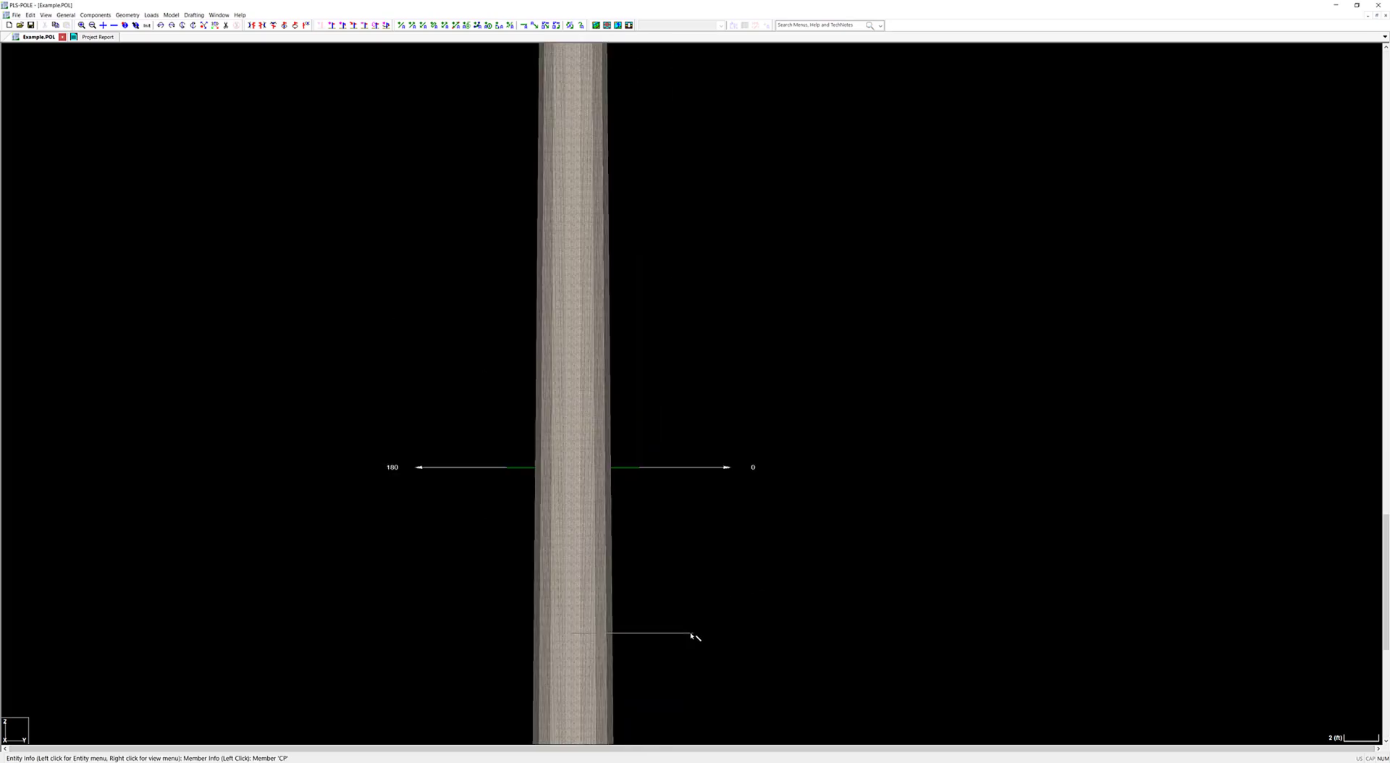
{"action": "scroll", "coordinate": [625, 583], "scroll_direction": "down", "scroll_amount": 5}
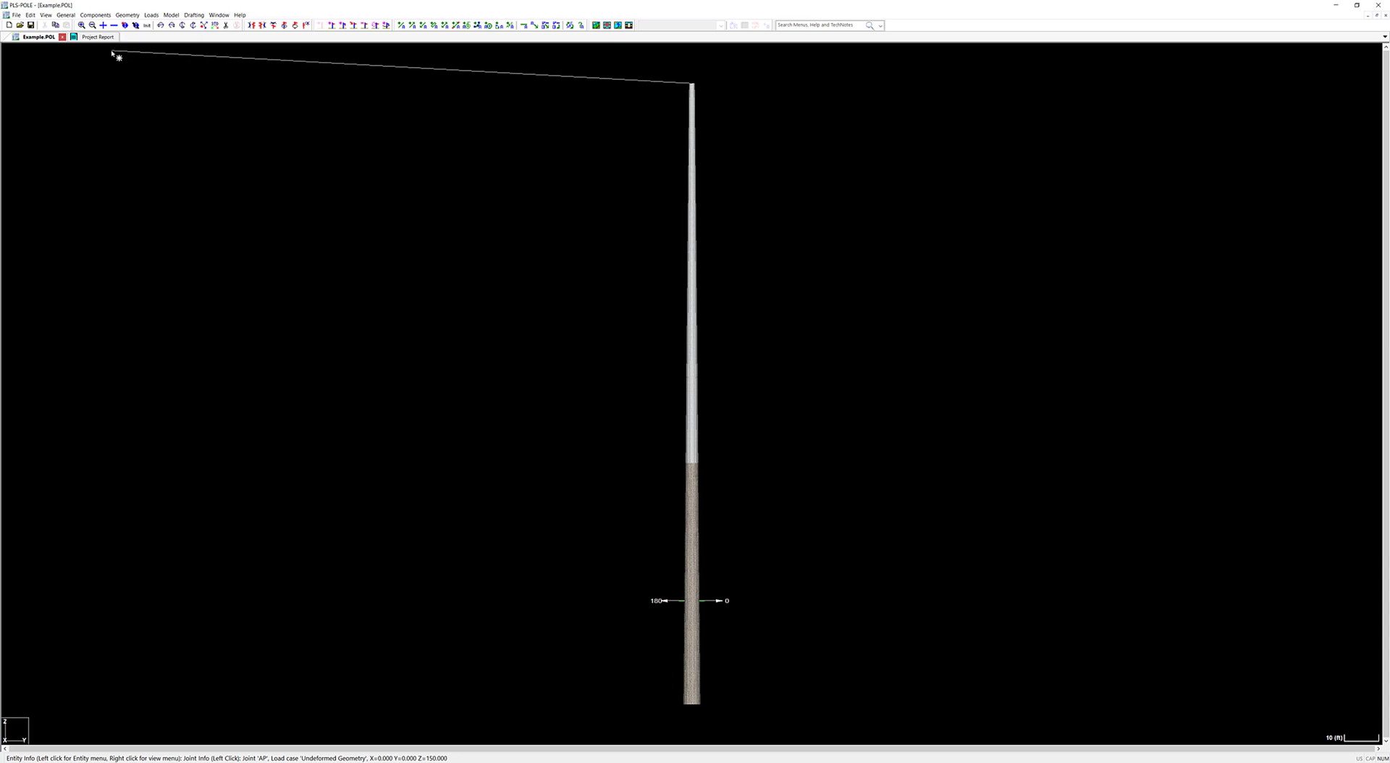
Step: Attach framing 138s2djv3-121793.#12 to steel pole SP through the Framing Manager
{"action": "left_click", "coordinate": [95, 14]}
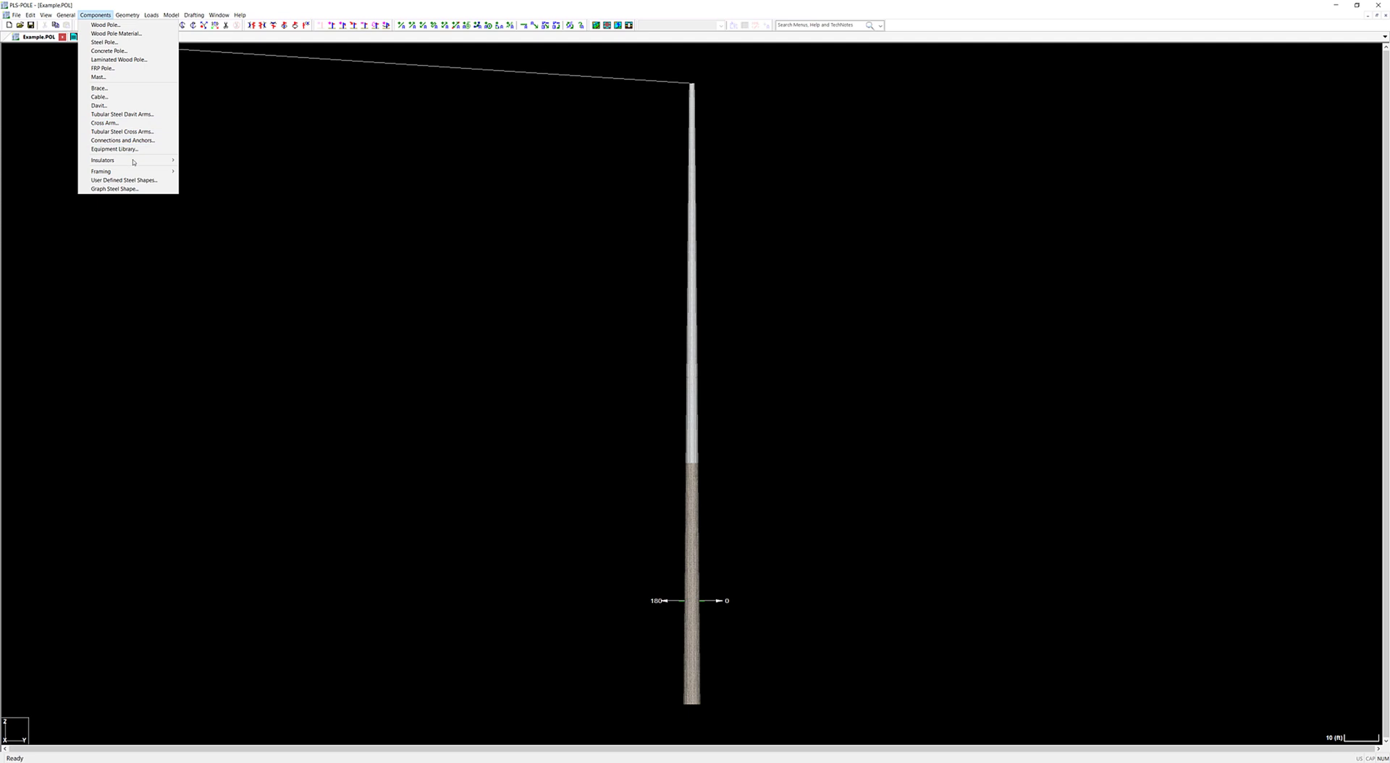
{"action": "mouse_move", "coordinate": [139, 174]}
{"action": "left_click", "coordinate": [199, 171]}
{"action": "left_click_drag", "start_coordinate": [94, 94], "coordinate": [497, 91]}
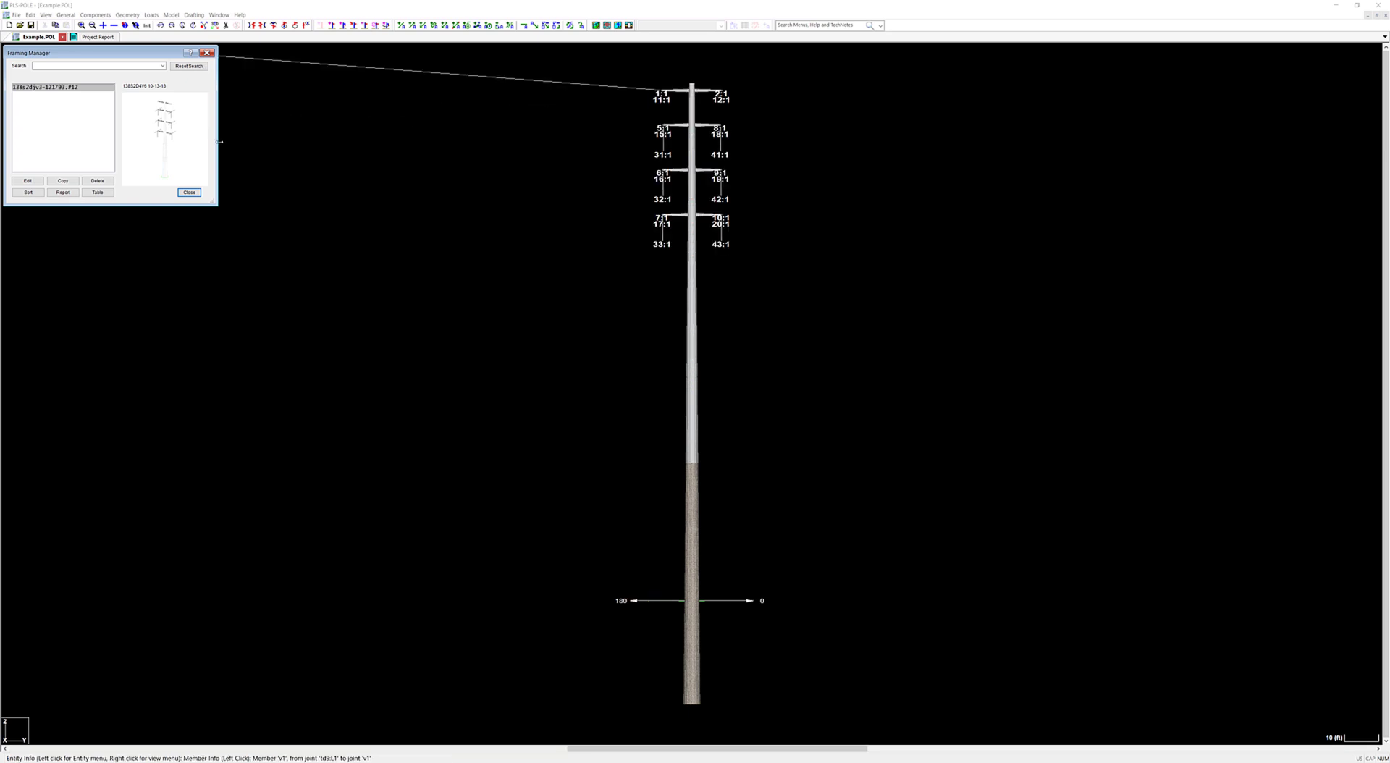
{"action": "left_click", "coordinate": [207, 52]}
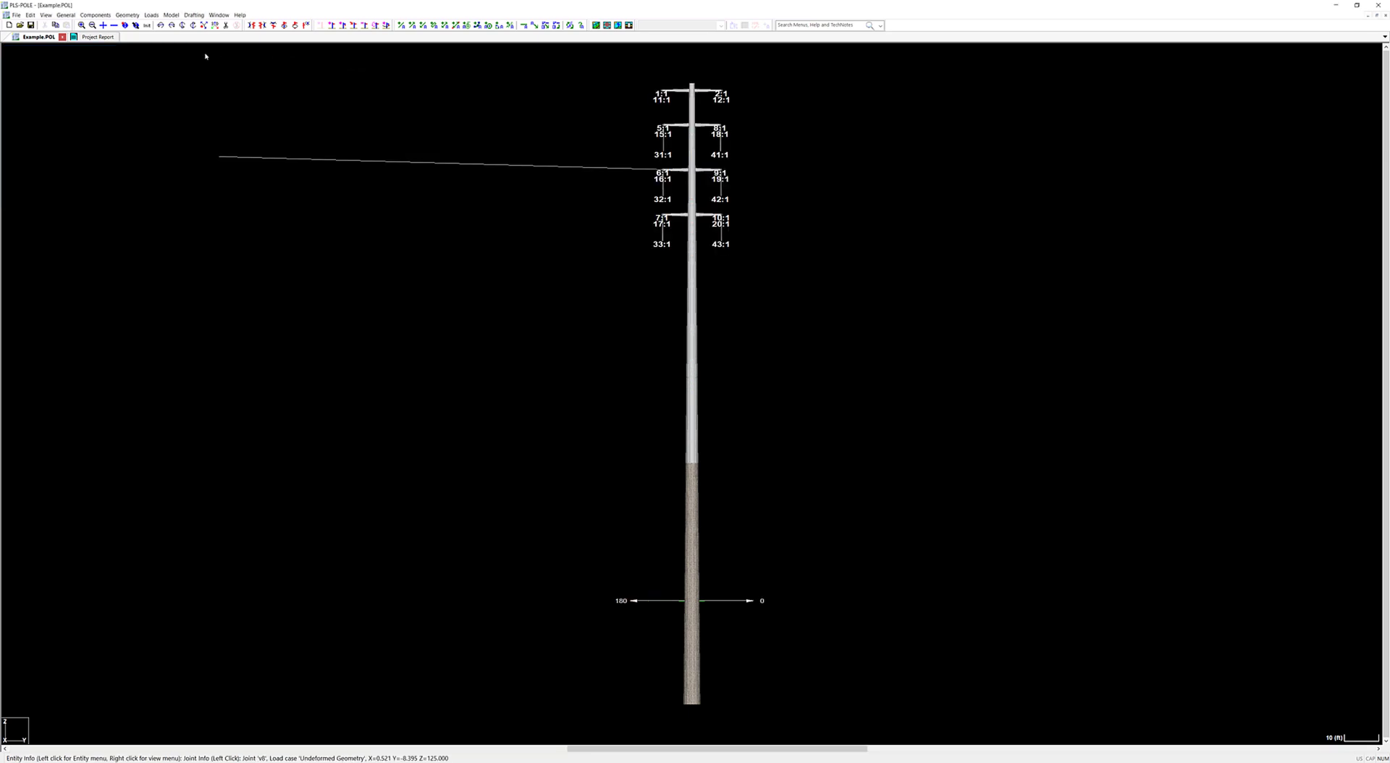
Step: Load the vector load cases from HybEx.lca and save them to the model
{"action": "left_click", "coordinate": [151, 15]}
{"action": "left_click", "coordinate": [181, 23]}
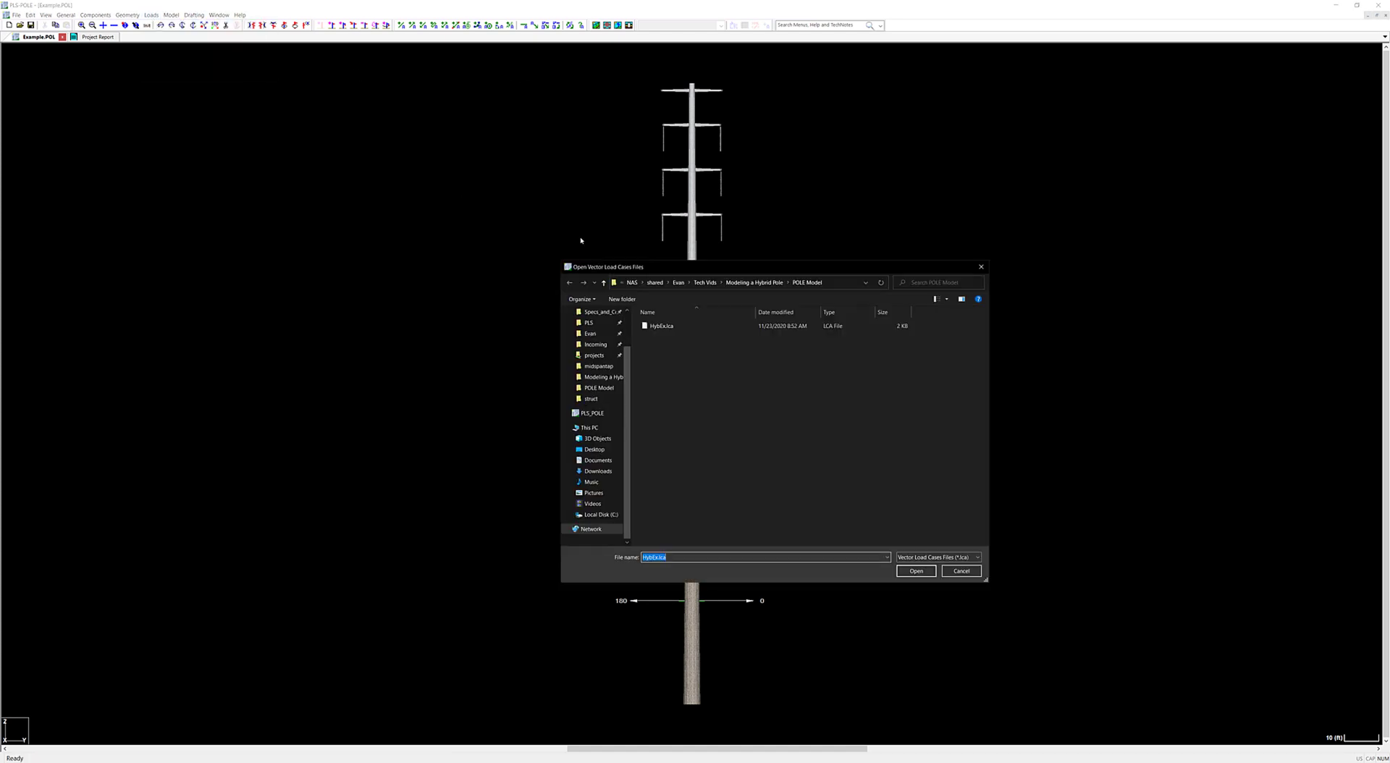
{"action": "left_click", "coordinate": [670, 325]}
{"action": "left_click", "coordinate": [914, 571]}
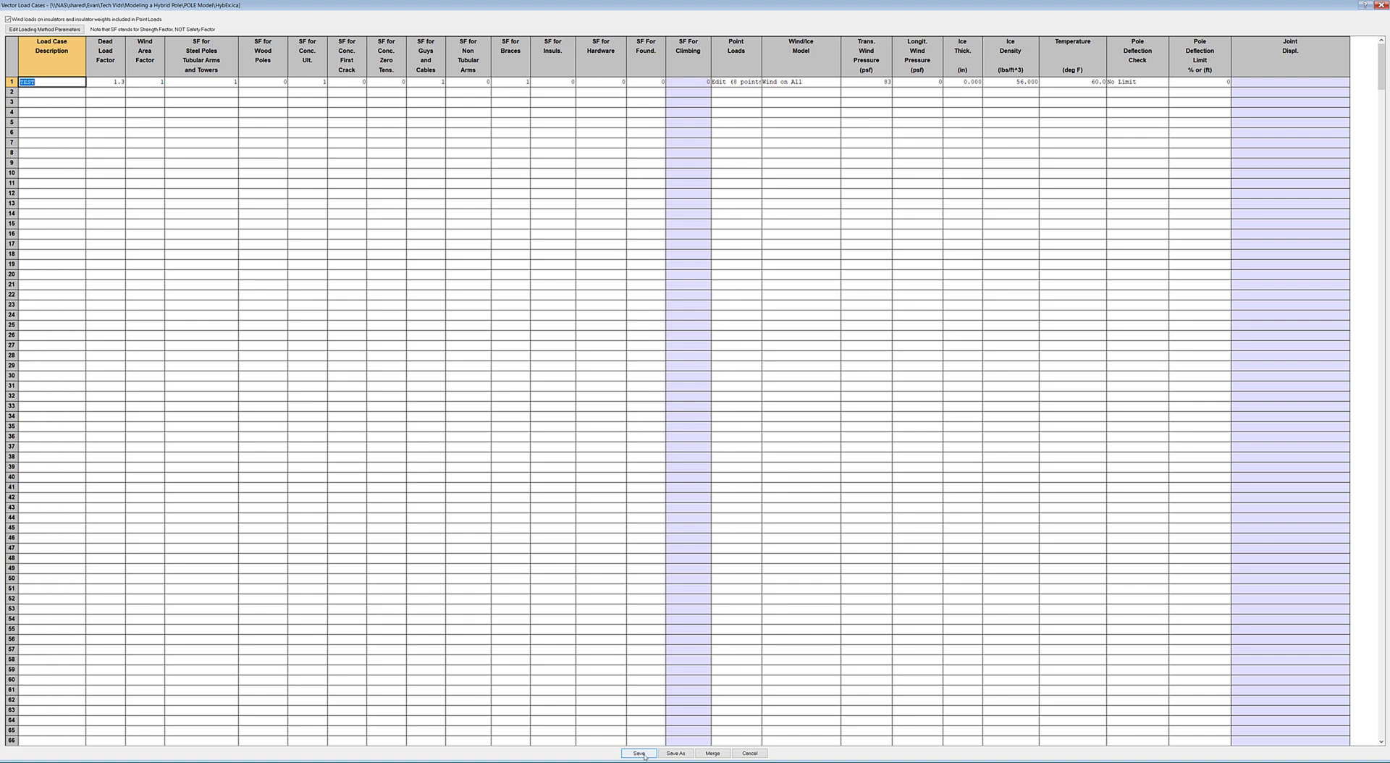
{"action": "left_click", "coordinate": [638, 753]}
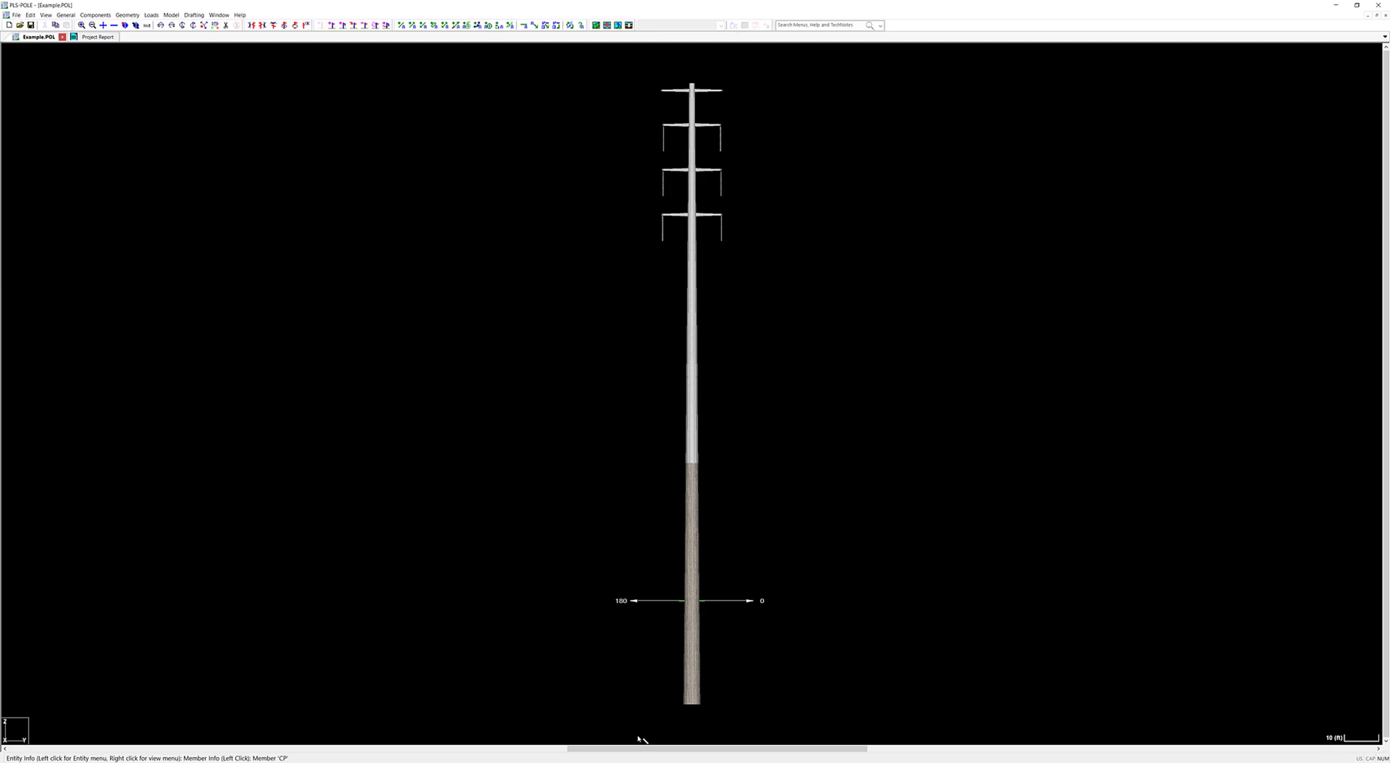
{"action": "left_click", "coordinate": [167, 15]}
Step: Run the analysis and zoom into run #1's deformed geometry under load case TEST
{"action": "left_click", "coordinate": [184, 40]}
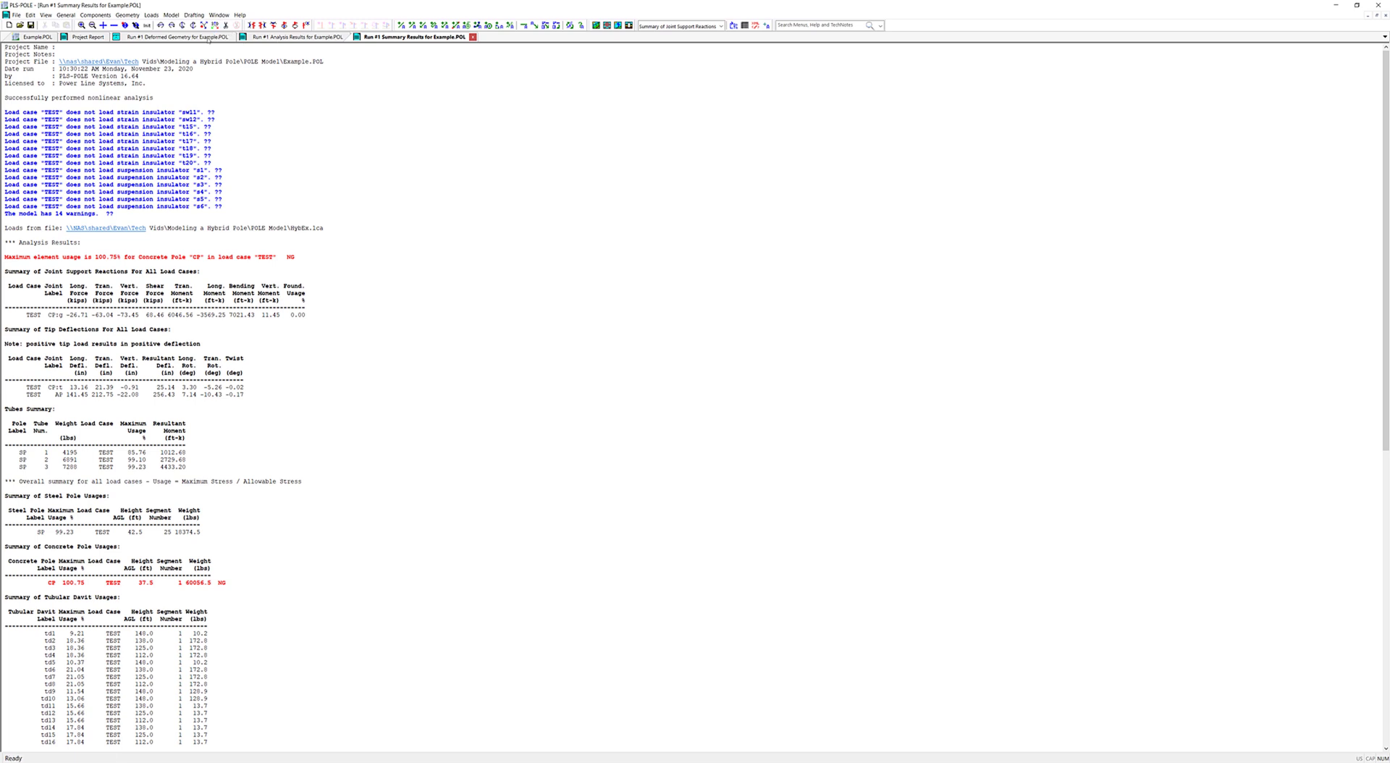
{"action": "left_click", "coordinate": [209, 39]}
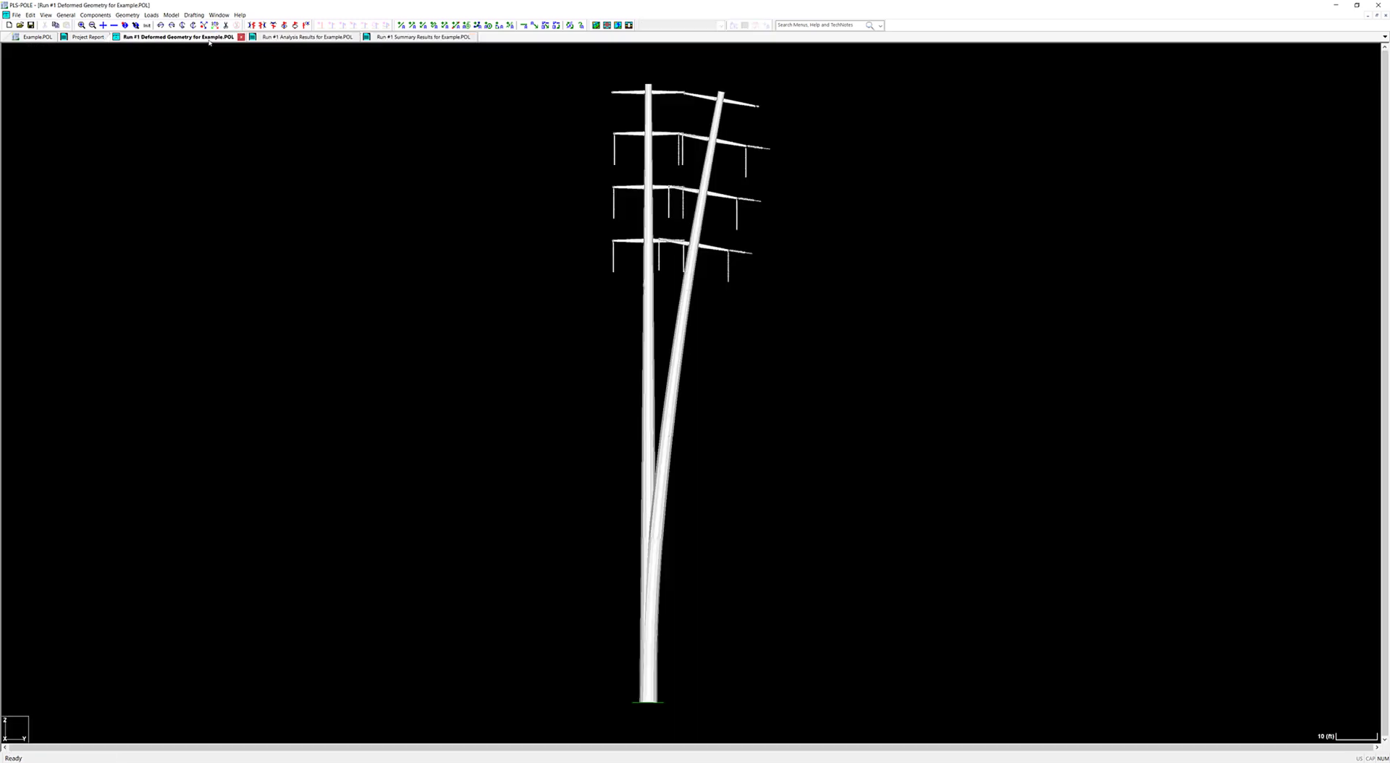
{"action": "scroll", "coordinate": [679, 596], "scroll_direction": "up", "scroll_amount": 4}
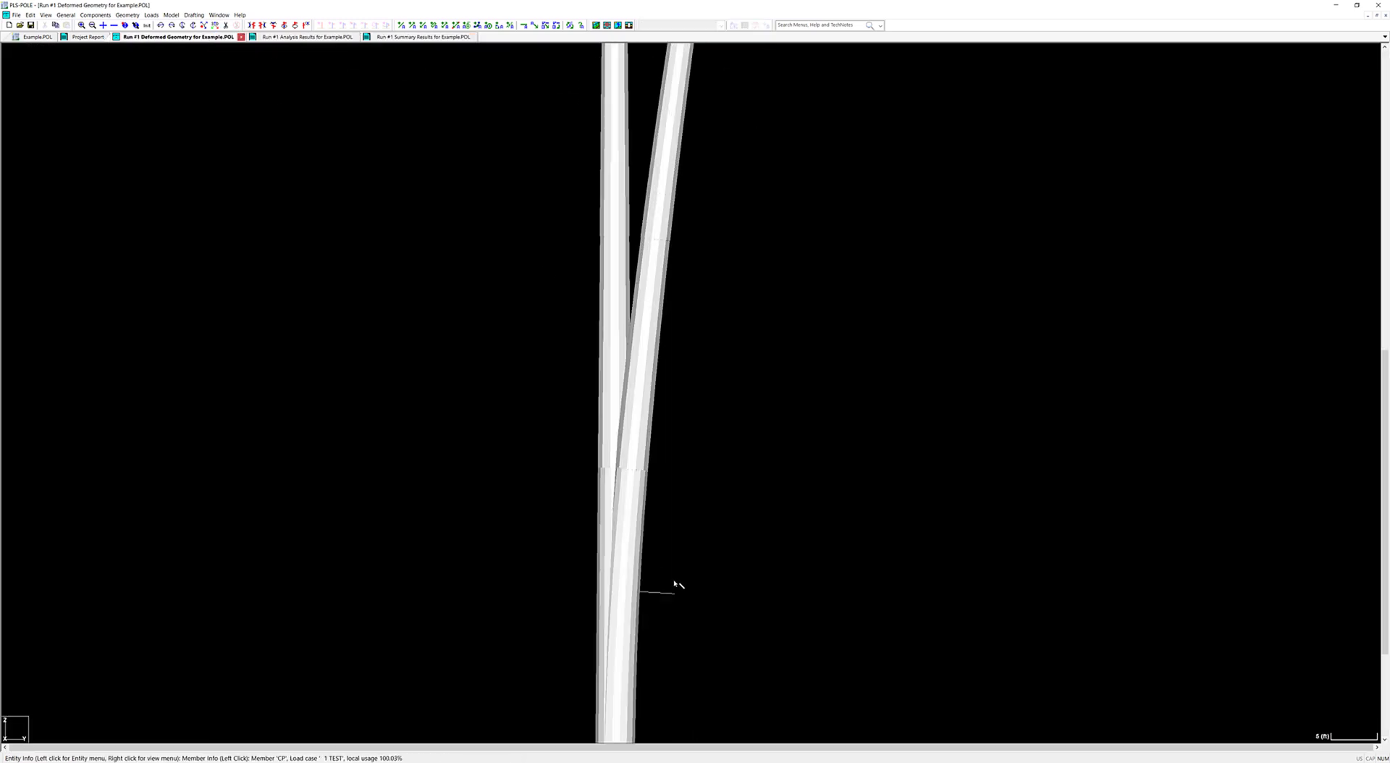